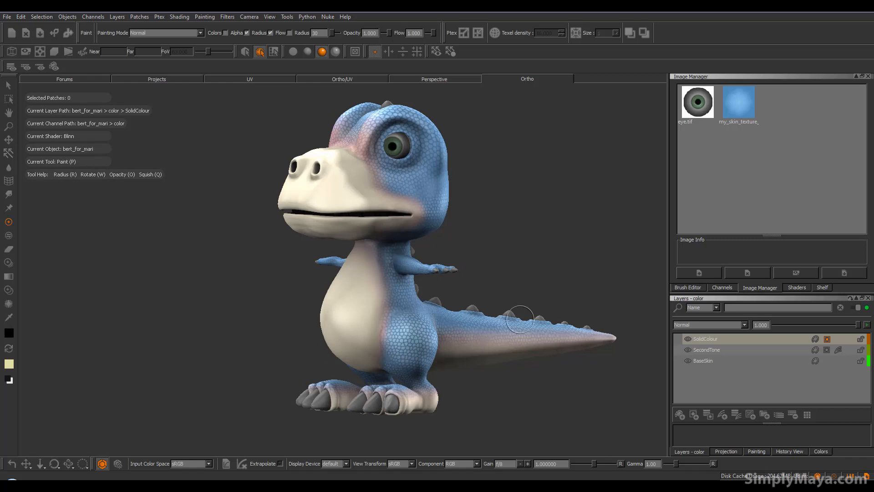
In the UV view, set the background colour to a pale bone yellow with RGB about 0.884, 0.863, 0.638
middle_click_drag(424, 301, 387, 277, "alt")
left_click_drag(386, 278, 387, 314, "alt")
middle_click_drag(388, 307, 388, 315, "alt")
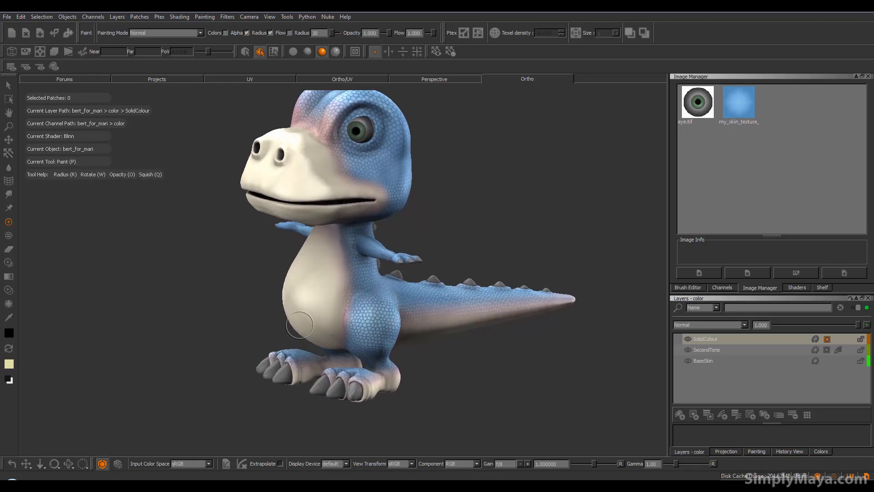
left_click(264, 80)
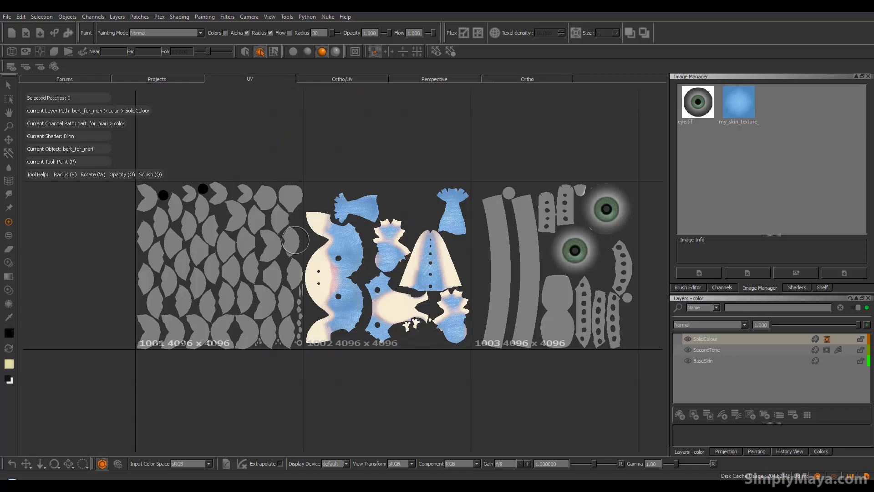
left_click(9, 367)
left_click_drag(408, 217, 406, 218)
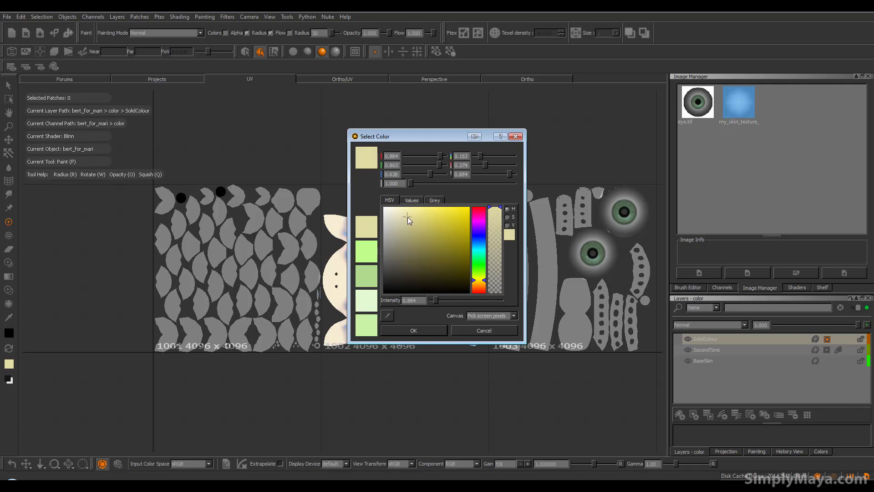
left_click(403, 330)
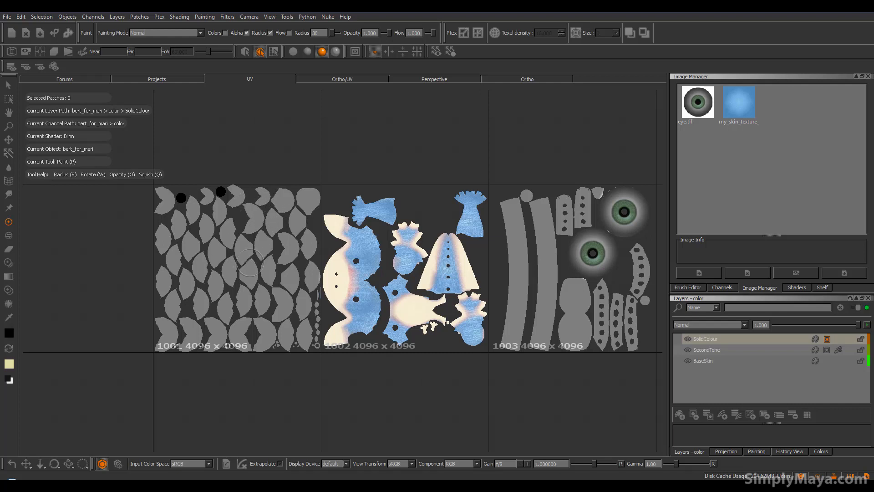
Undo the trial black stroke on the SolidColour layer and add a new layer named bone above it
left_click(818, 340)
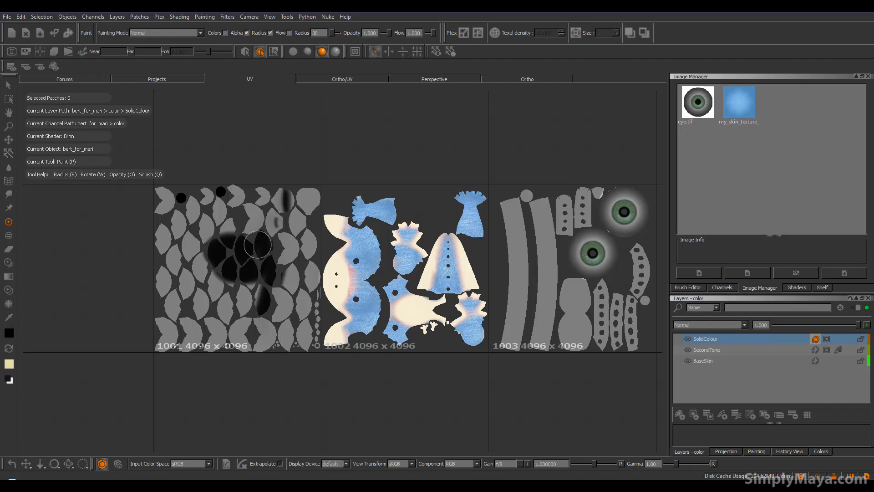
key("ctrl+z")
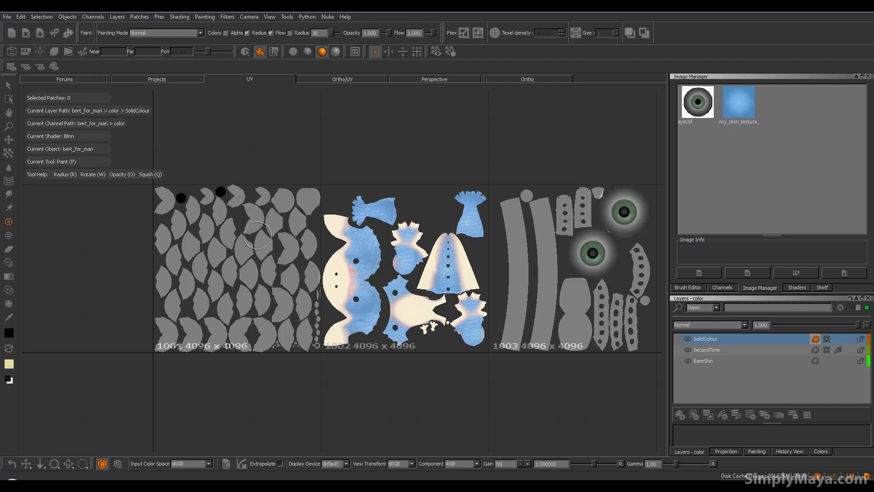
left_click(679, 415)
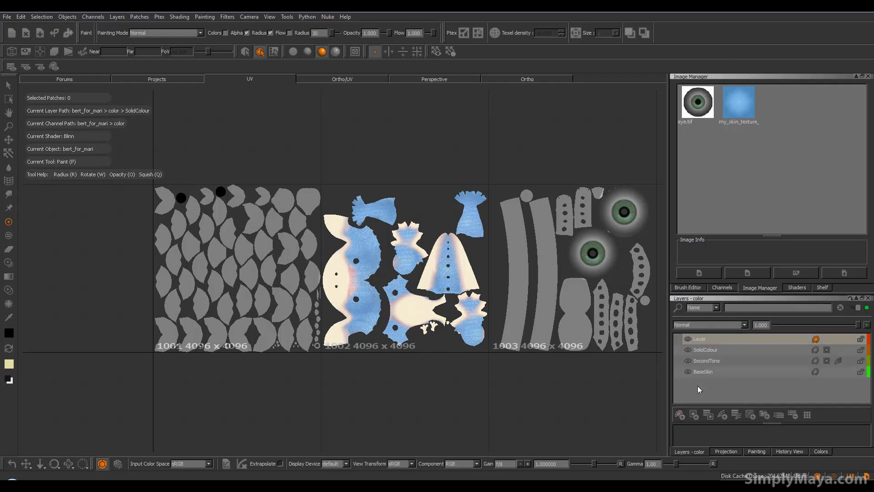
double_click(708, 340)
type("bone")
key("Return")
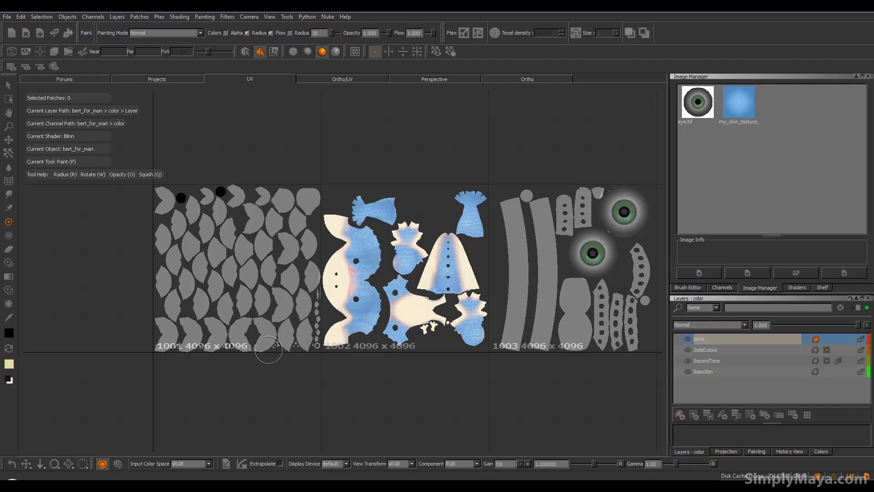
Swap the bone yellow into the foreground colour and paint it over the grey shells of UV patch 1001
left_click(9, 348)
mouse_move(259, 211)
left_mouse_down()
mouse_move(244, 341)
mouse_move(268, 191)
mouse_move(255, 328)
mouse_move(286, 202)
mouse_move(291, 273)
mouse_move(290, 186)
mouse_move(300, 223)
mouse_move(306, 186)
mouse_move(312, 196)
mouse_move(299, 347)
mouse_move(273, 328)
left_mouse_up()
mouse_move(231, 359)
left_mouse_down()
mouse_move(214, 300)
mouse_move(193, 328)
mouse_move(168, 319)
mouse_move(187, 264)
mouse_move(228, 248)
mouse_move(208, 274)
left_mouse_up()
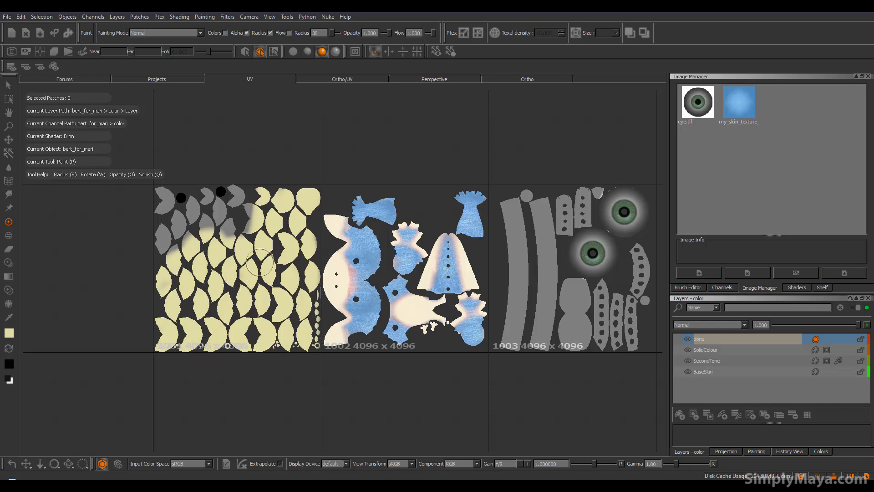
Select UV patch 1001 and fill it with the foreground colour
key("s")
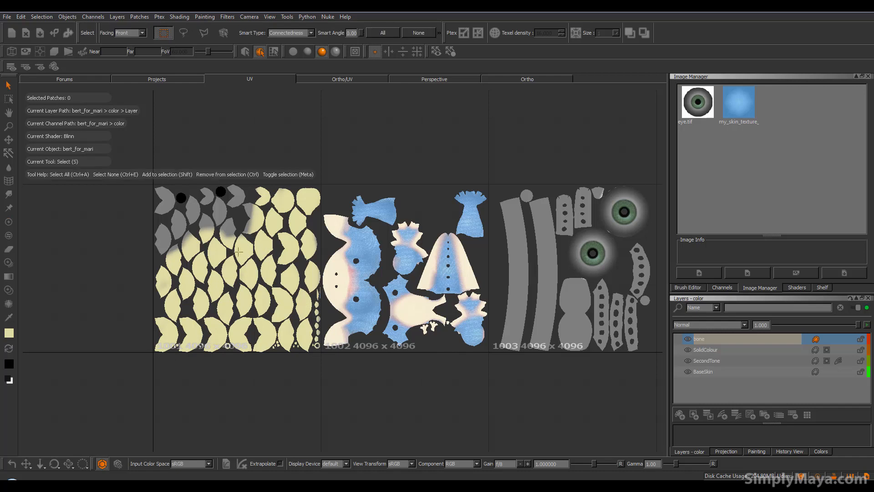
left_click(238, 251)
key("p")
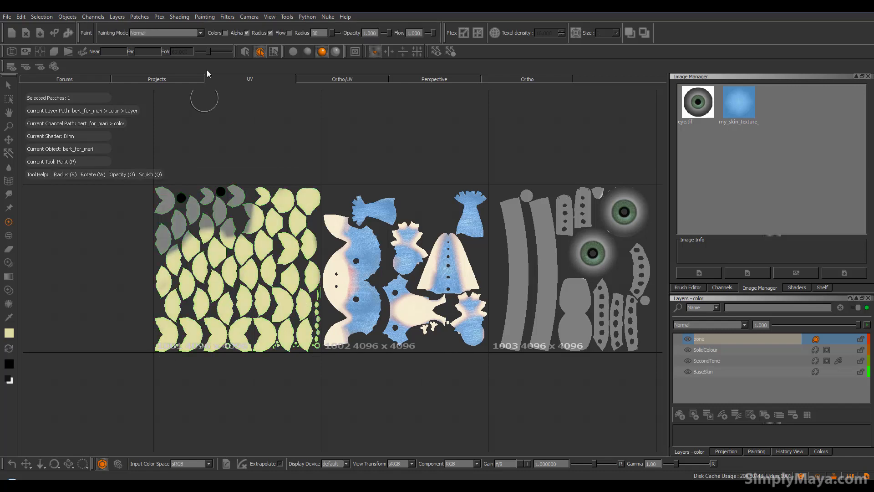
left_click(137, 17)
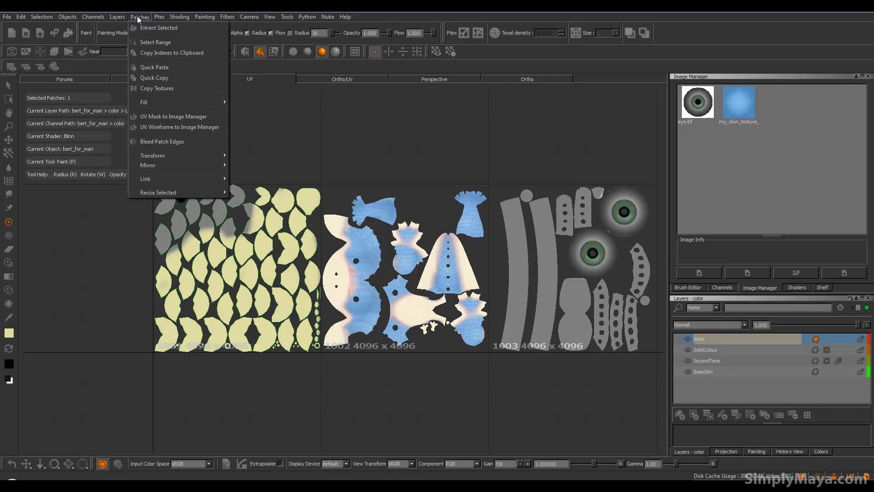
mouse_move(163, 101)
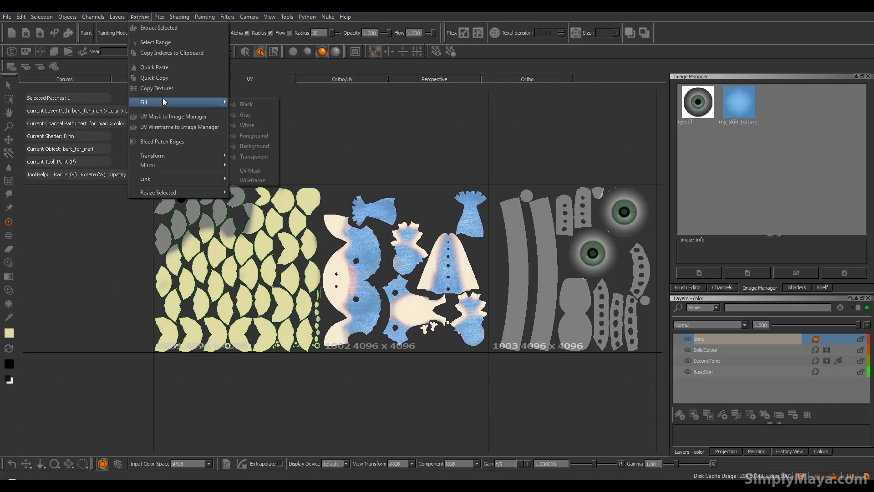
left_click(264, 137)
Switch the foreground colour to black and paint over the two circular shells near the upper edge of patch 1001
right_click_drag(173, 227, 219, 223, "alt")
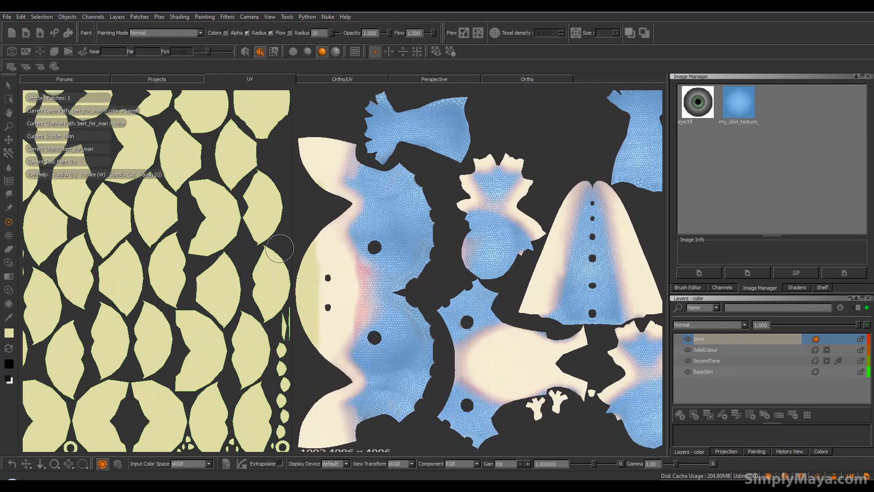
middle_click_drag(453, 206, 660, 329, "alt")
right_click_drag(200, 287, 246, 304, "alt")
middle_click_drag(246, 304, 361, 357, "alt")
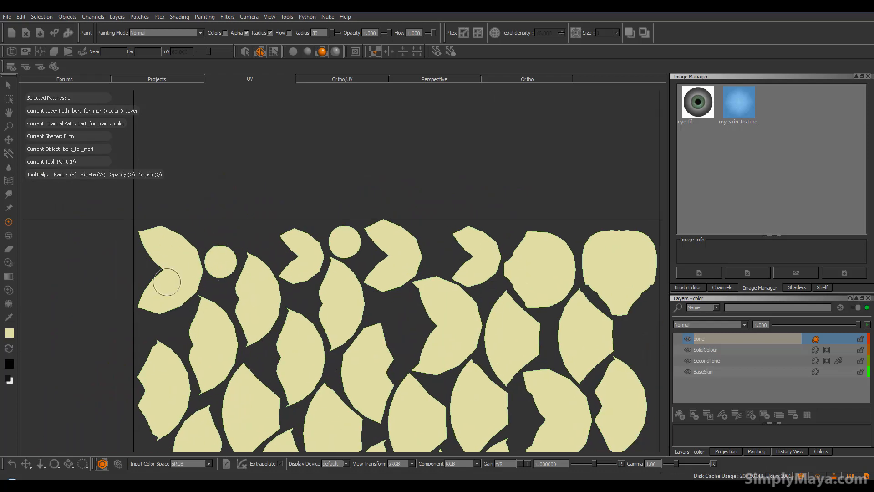
key("x")
mouse_move(220, 260)
left_mouse_down()
mouse_move(212, 255)
mouse_move(211, 265)
mouse_move(220, 269)
mouse_move(221, 248)
mouse_move(229, 266)
mouse_move(210, 273)
mouse_move(226, 252)
left_mouse_up()
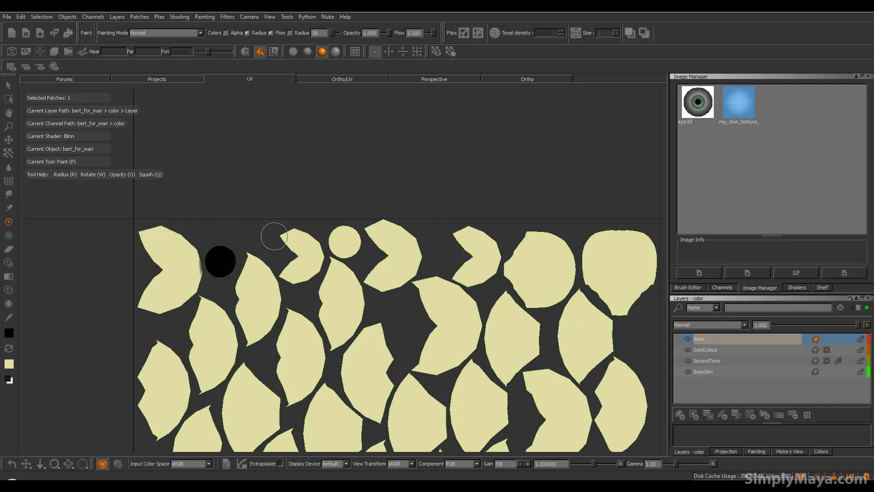
mouse_move(340, 234)
left_mouse_down()
mouse_move(332, 239)
mouse_move(347, 231)
mouse_move(349, 249)
mouse_move(345, 239)
left_mouse_up()
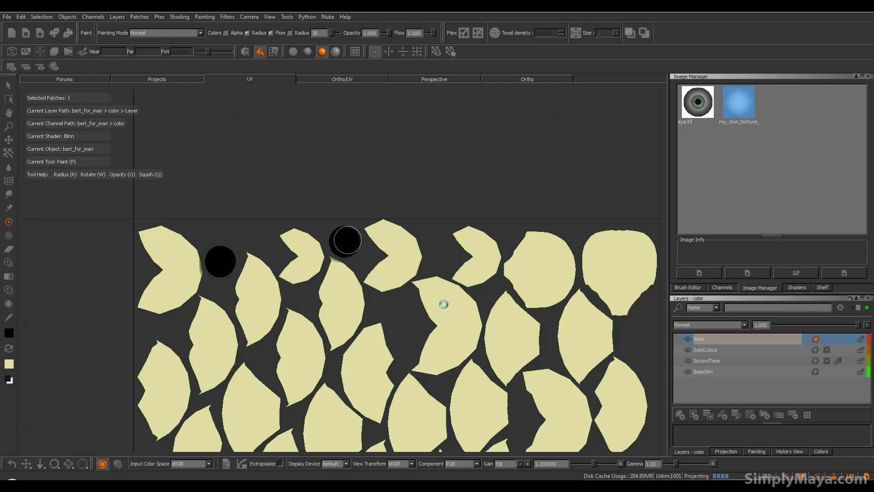
scroll(374, 273, "down", 5)
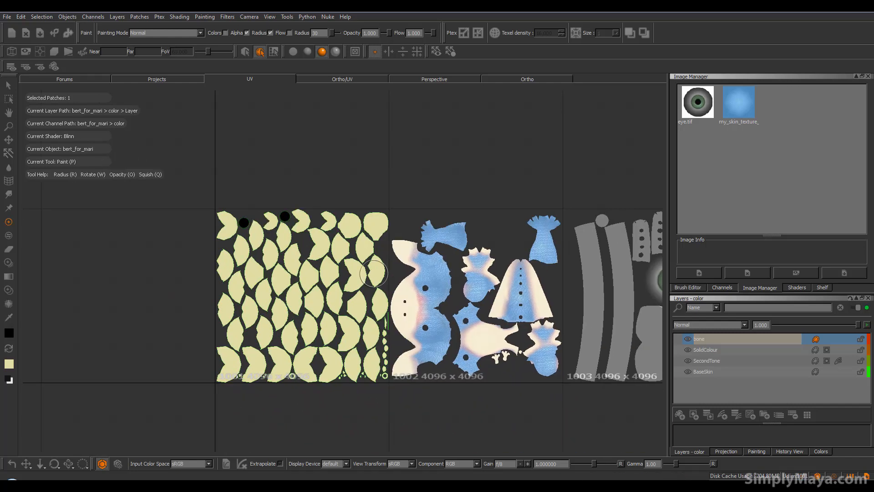
Examine the bone colouring on the claws, spines and mouth of the dinosaur in the Ortho view
left_click(513, 78)
middle_click_drag(407, 251, 374, 269, "alt")
left_click_drag(374, 269, 367, 311, "alt")
right_click_drag(367, 310, 410, 324, "alt")
middle_click_drag(411, 324, 398, 286, "alt")
middle_click_drag(317, 373, 343, 314, "alt")
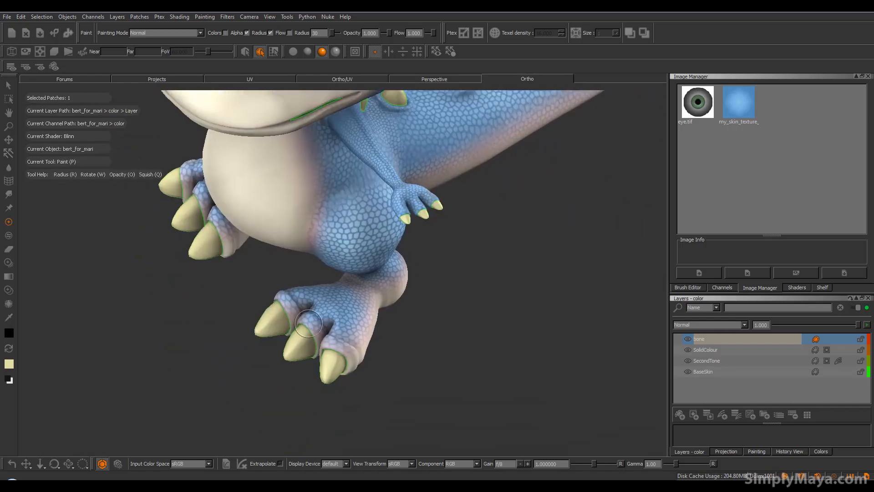
left_click_drag(343, 314, 350, 285, "alt")
right_click_drag(401, 284, 374, 275, "alt")
middle_click_drag(375, 275, 382, 335, "alt")
mouse_move(381, 335)
left_mouse_down("alt")
mouse_move(368, 313)
mouse_move(397, 314)
mouse_move(373, 272)
left_mouse_up("alt")
key("p")
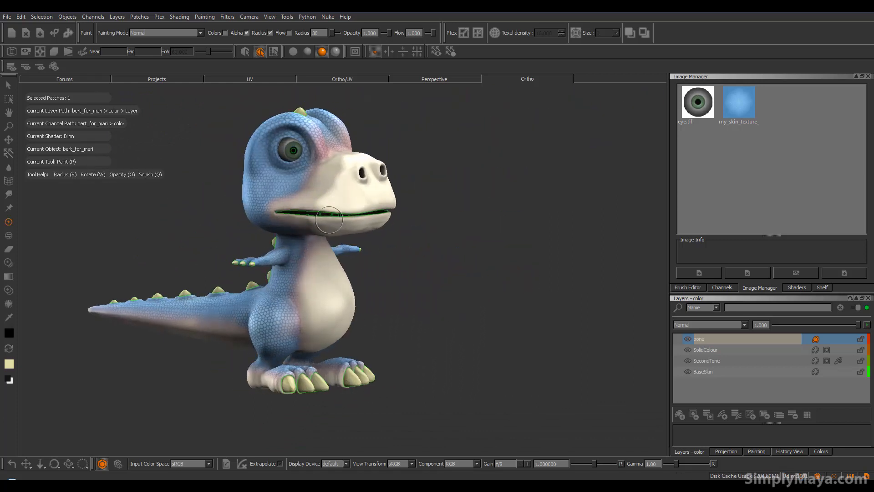
middle_click_drag(323, 231, 330, 264, "alt")
left_click_drag(331, 264, 298, 271, "alt")
Deselect all patches and return to the Paint tool
key("s")
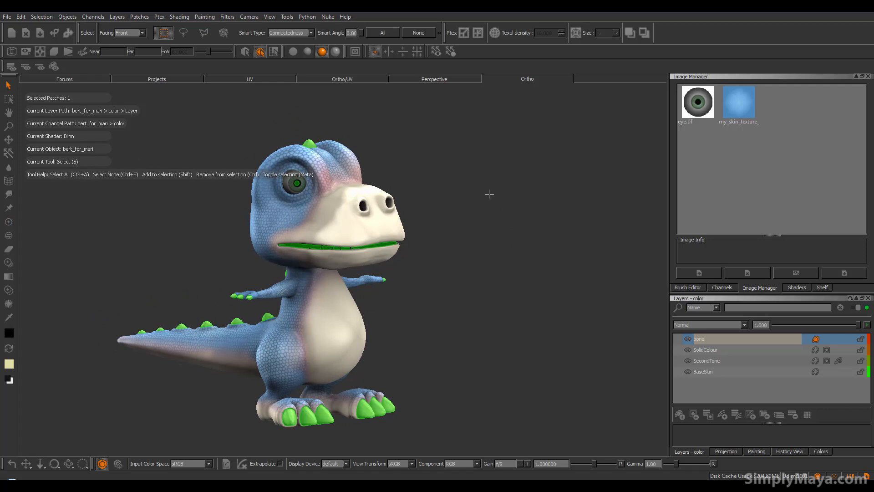
key("ctrl+e")
key("p")
Inspect the deselected dinosaur from several sides, checking the bone parts against the skin and belly
left_click_drag(500, 253, 272, 291, "alt")
middle_click_drag(297, 290, 250, 294, "alt")
left_click_drag(356, 307, 346, 292, "alt")
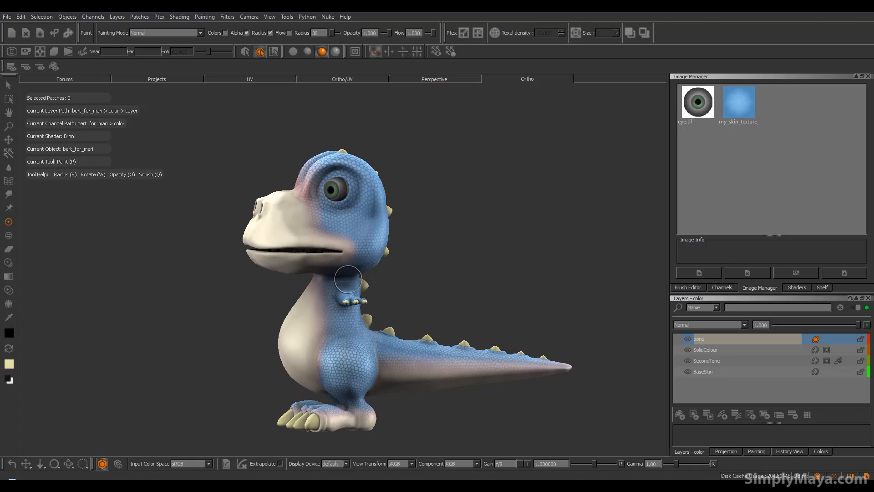
mouse_move(281, 302)
left_mouse_down("alt")
mouse_move(378, 318)
mouse_move(425, 340)
mouse_move(304, 355)
mouse_move(395, 374)
mouse_move(205, 356)
mouse_move(264, 366)
mouse_move(382, 362)
mouse_move(332, 338)
mouse_move(350, 331)
mouse_move(382, 347)
mouse_move(246, 357)
mouse_move(238, 367)
mouse_move(196, 326)
left_mouse_up("alt")
left_click_drag(385, 332, 361, 317, "alt+shift")
left_click_drag(332, 346, 324, 294, "alt")
left_click_drag(302, 329, 315, 350, "alt")
left_click_drag(293, 318, 321, 267, "alt+shift")
mouse_move(336, 322)
left_mouse_down("alt")
mouse_move(250, 351)
mouse_move(273, 314)
mouse_move(378, 330)
mouse_move(361, 342)
left_mouse_up("alt")
middle_click_drag(361, 341, 366, 323, "alt")
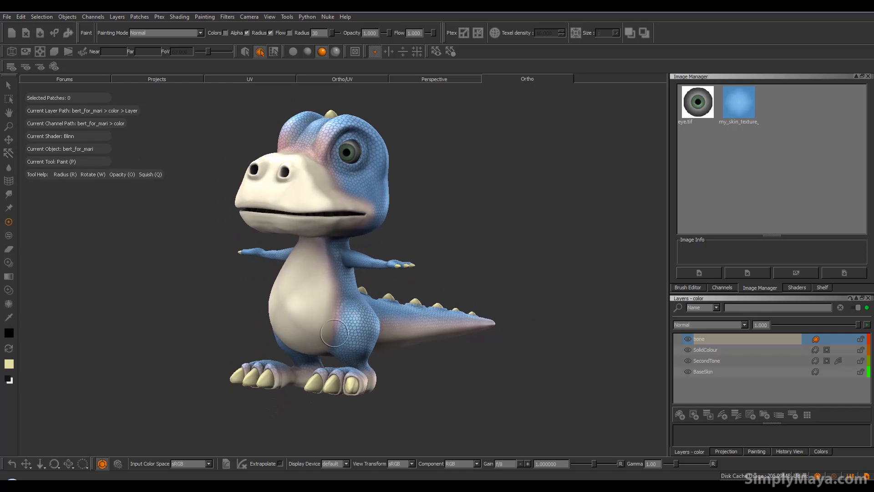
Load alligator.jpg from the bert_uv/sourceimages folder into the Image Manager
left_click_drag(371, 285, 372, 281, "alt")
middle_click_drag(373, 280, 387, 281, "alt")
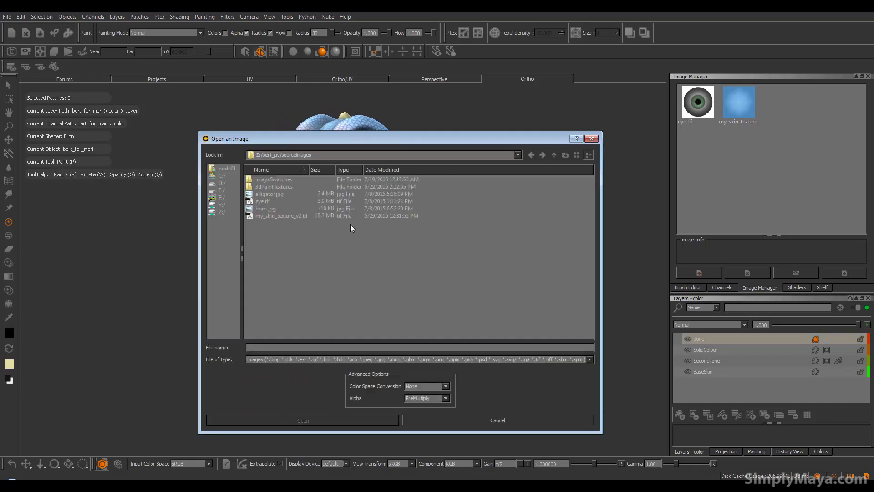
left_click(267, 195)
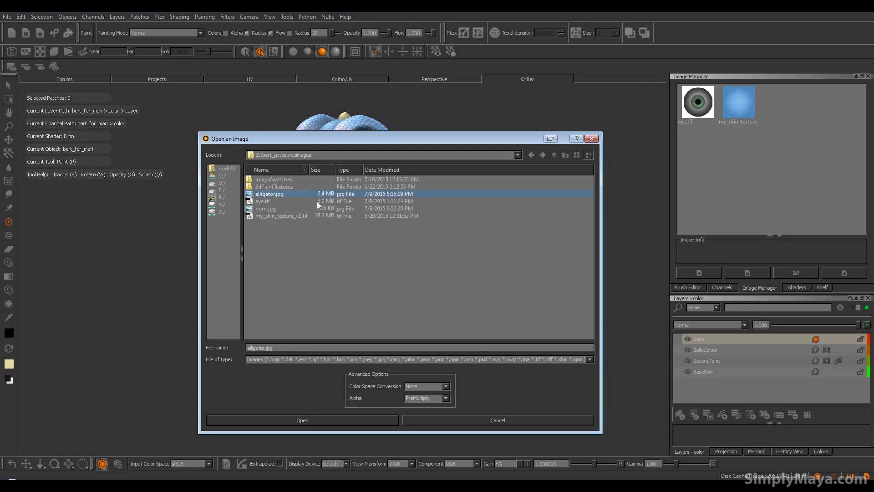
left_click(361, 420)
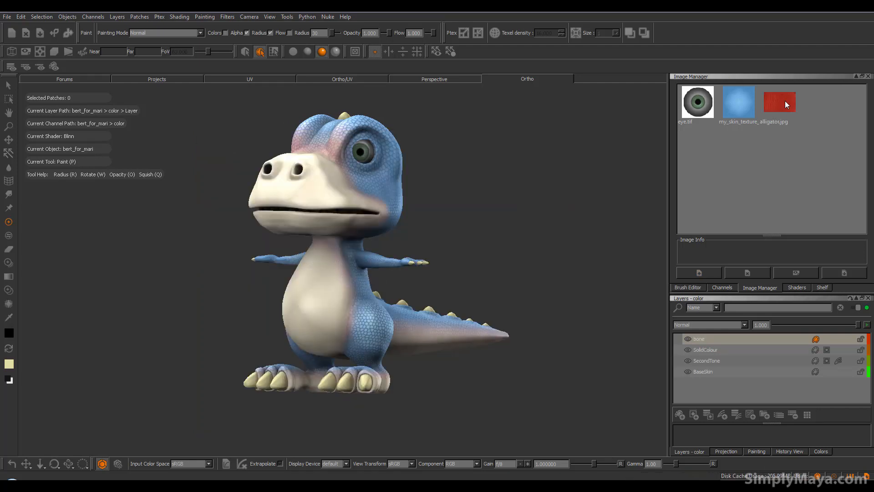
Preview the alligator image in an enlarged window to examine its scale pattern, then close the preview
double_click(785, 100)
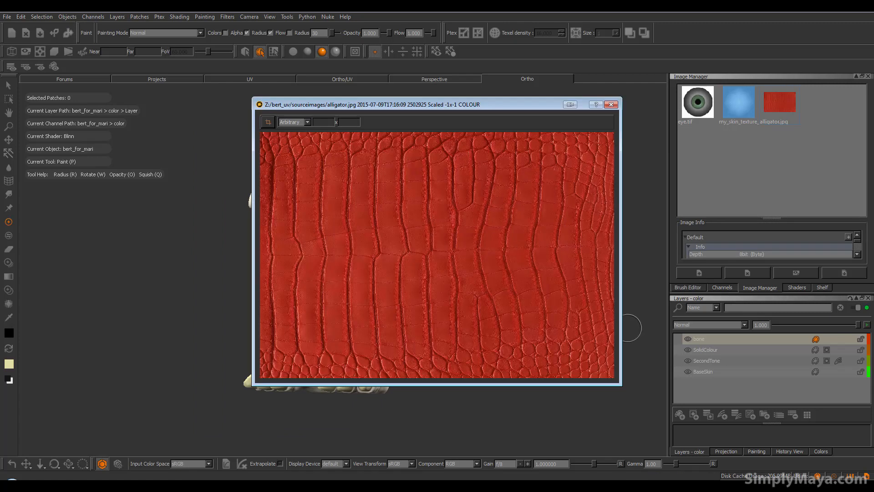
left_click_drag(618, 384, 796, 460)
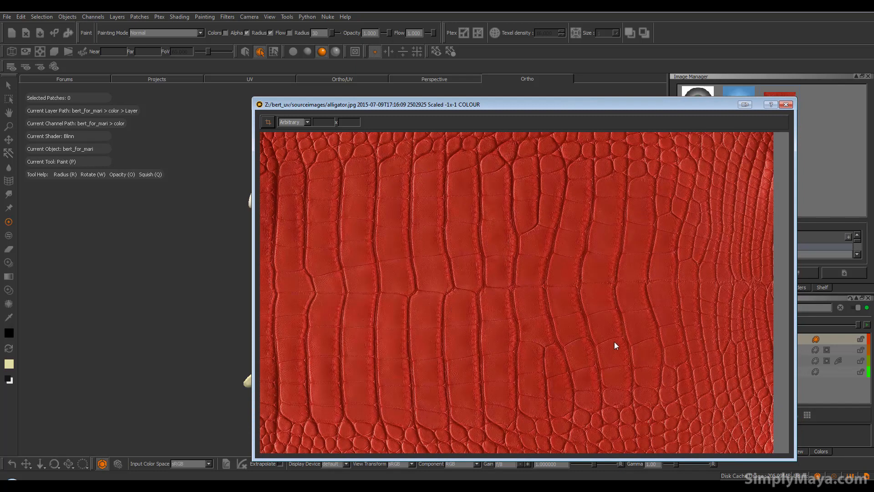
left_click_drag(516, 103, 414, 106)
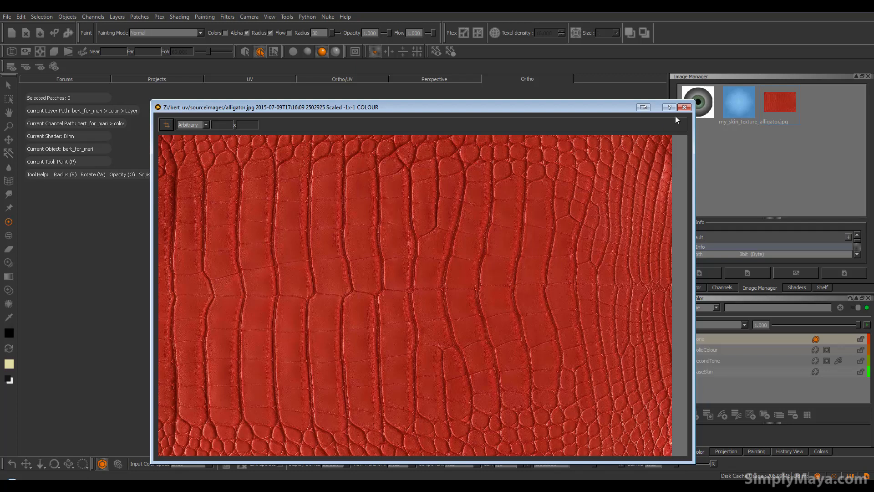
left_click(684, 107)
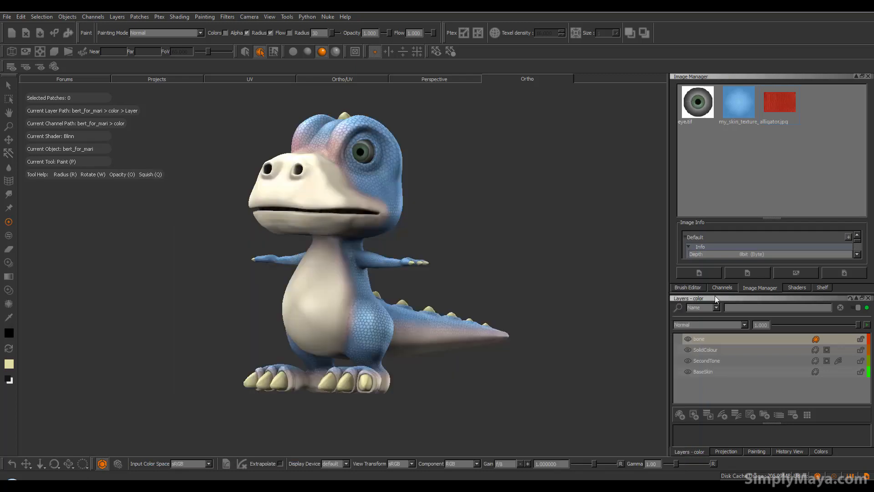
Add a new layer above bone and name it under_skin_texture
middle_click_drag(396, 293, 402, 301, "alt")
left_click_drag(339, 321, 337, 323, "alt")
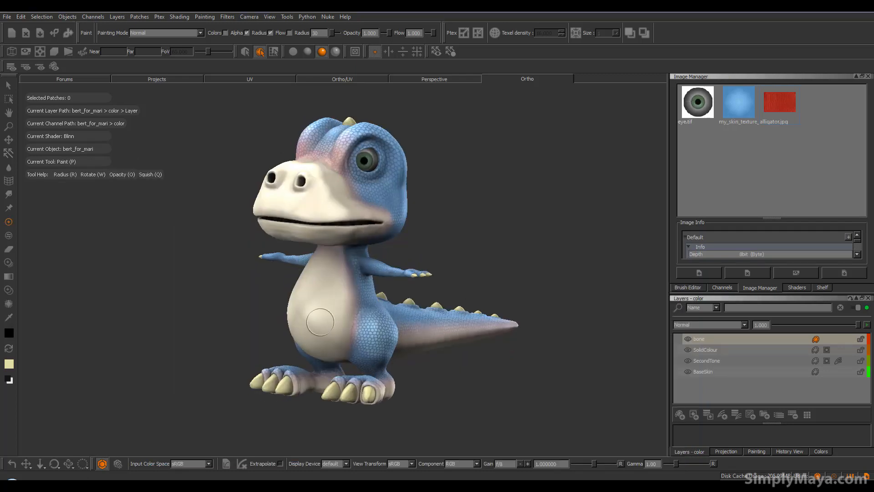
left_click(680, 415)
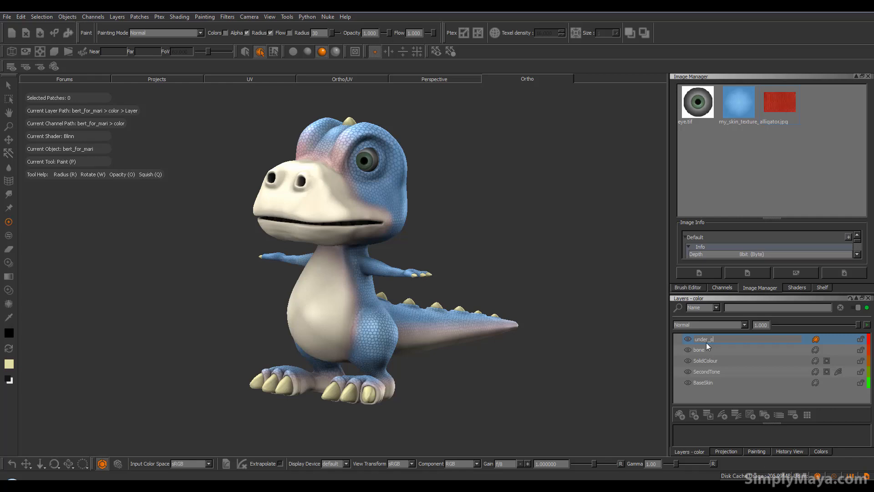
type("under_skin_texture")
key("Return")
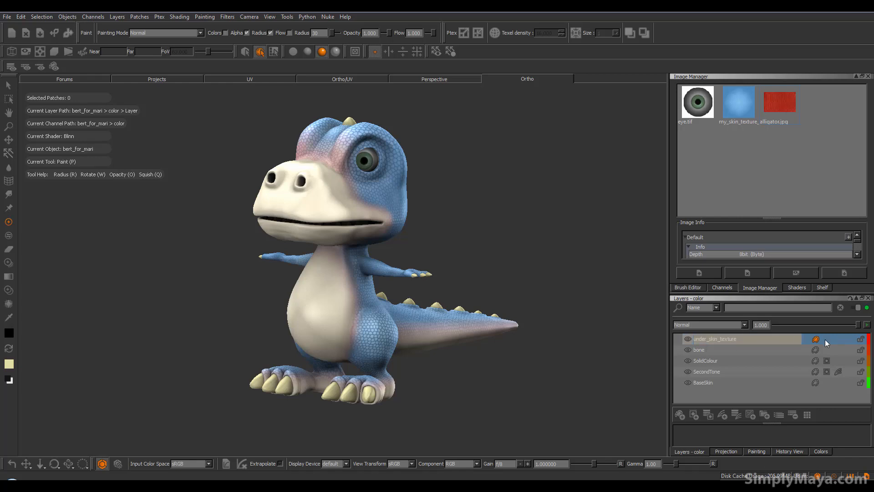
In the UV view, load the alligator image into the Paint Through tool over UV patch 1002
middle_click_drag(392, 282, 380, 275, "alt")
mouse_move(381, 275)
left_mouse_down("alt")
mouse_move(409, 284)
mouse_move(383, 276)
left_mouse_up("alt")
key("p")
left_click(237, 80)
scroll(256, 208, "up", 5)
middle_click_drag(255, 208, 216, 172, "alt")
scroll(273, 231, "up", 2)
middle_click_drag(308, 250, 326, 275, "alt")
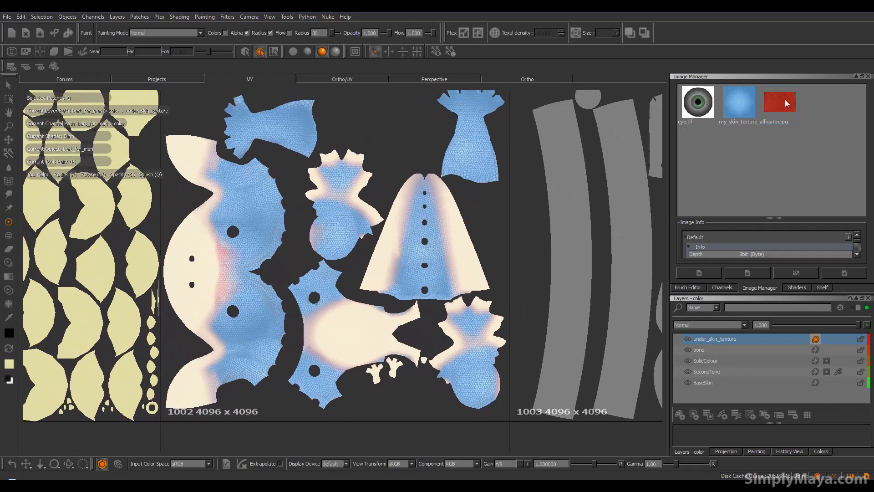
left_click_drag(690, 233, 332, 326)
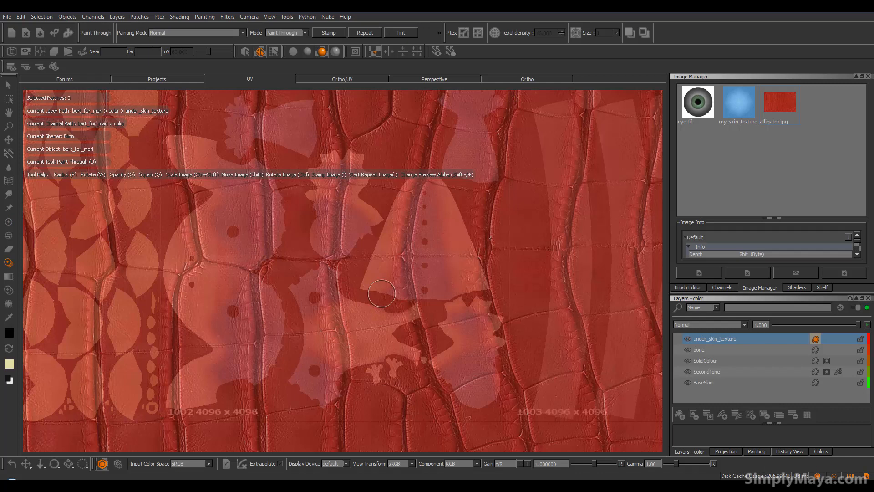
Scale down the alligator image and position it over the belly shell in UV patch 1002
left_click_drag(482, 272, 141, 287, "ctrl+shift")
left_click_drag(411, 289, 212, 294, "ctrl+shift")
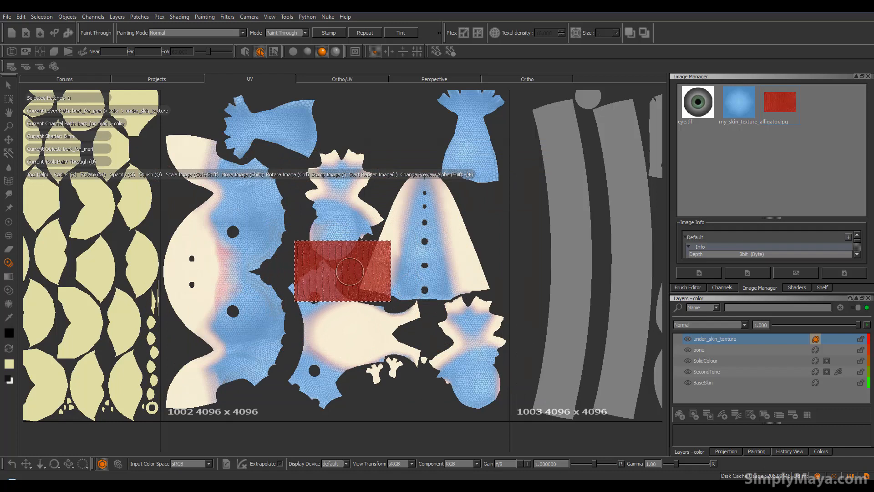
mouse_move(335, 261)
left_mouse_down("shift")
mouse_move(353, 312)
mouse_move(341, 321)
mouse_move(367, 330)
left_mouse_up("shift")
right_click_drag(344, 331, 367, 331, "alt")
middle_click_drag(367, 328, 362, 309, "alt")
right_click_drag(362, 310, 338, 314, "alt")
middle_click_drag(342, 314, 353, 328, "alt")
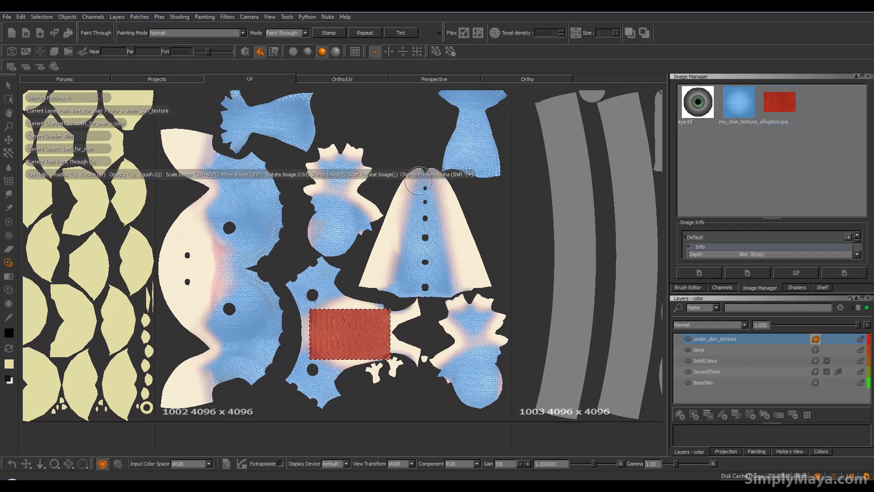
Turn on image repeat and paint the alligator texture over the cream areas of the belly shell
key("semicolon")
left_click_drag(403, 316, 415, 306)
mouse_move(402, 317)
left_mouse_down()
mouse_move(373, 328)
mouse_move(320, 304)
mouse_move(312, 316)
mouse_move(351, 351)
mouse_move(360, 330)
mouse_move(349, 353)
mouse_move(385, 348)
mouse_move(389, 337)
mouse_move(413, 363)
mouse_move(323, 364)
mouse_move(301, 328)
mouse_move(345, 298)
left_mouse_up()
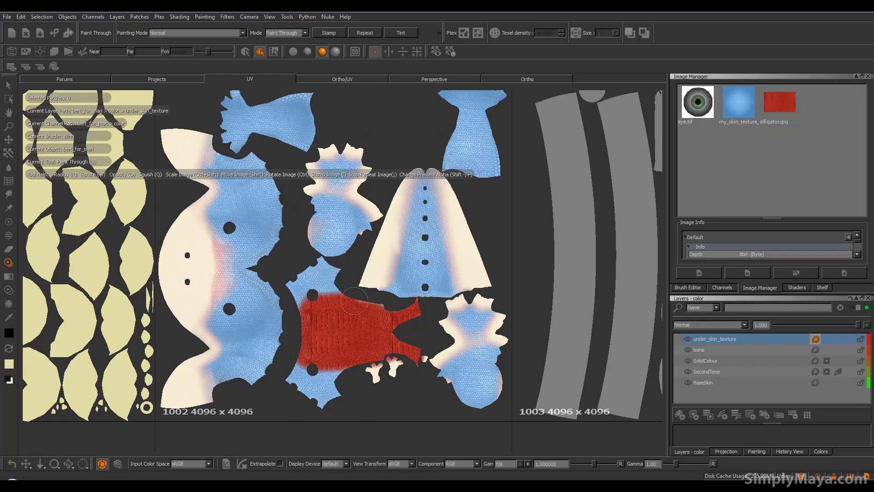
left_click_drag(349, 336, 361, 332)
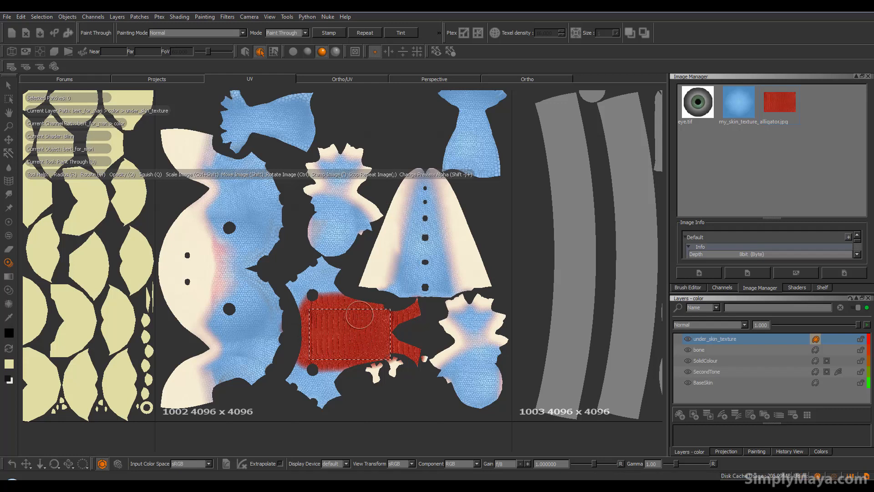
Move and rotate the alligator image to follow the left edge of the tail shell and paint its cream strip
left_click_drag(343, 335, 389, 231, "shift")
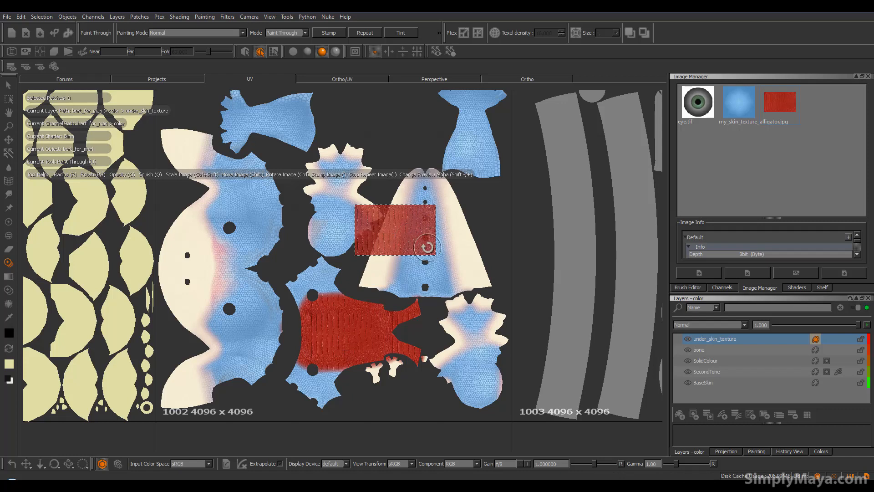
mouse_move(427, 247)
left_mouse_down("ctrl")
mouse_move(401, 268)
mouse_move(350, 272)
left_mouse_up("ctrl")
mouse_move(408, 209)
left_mouse_down()
mouse_move(413, 203)
mouse_move(394, 258)
mouse_move(362, 283)
mouse_move(409, 171)
mouse_move(372, 240)
left_mouse_up()
left_click_drag(423, 167, 408, 212)
left_click_drag(386, 253, 388, 250)
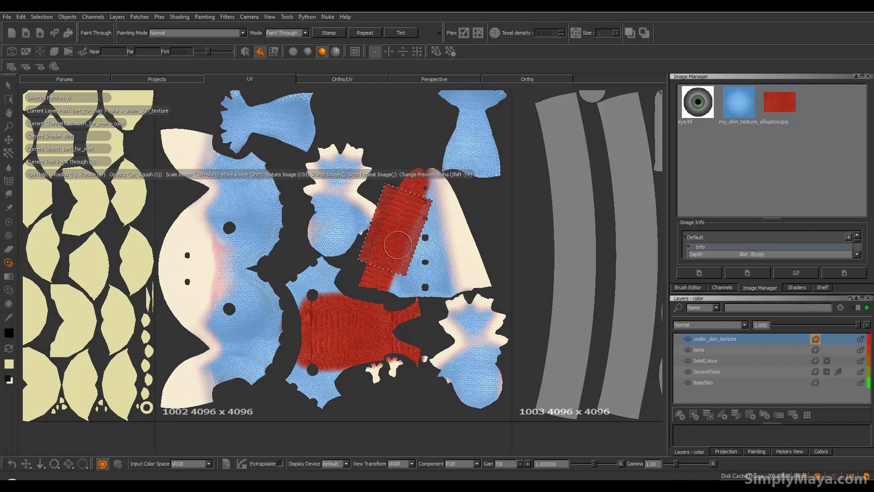
Align the alligator image with the right edge of the tail shell and paint that cream strip too
mouse_move(381, 246)
left_mouse_down("ctrl")
mouse_move(432, 238)
mouse_move(445, 246)
mouse_move(444, 208)
mouse_move(422, 205)
mouse_move(441, 204)
mouse_move(435, 189)
mouse_move(450, 196)
mouse_move(471, 255)
left_mouse_up("ctrl")
mouse_move(440, 190)
left_mouse_down()
mouse_move(486, 284)
mouse_move(478, 276)
mouse_move(464, 284)
mouse_move(448, 255)
mouse_move(459, 245)
left_mouse_up()
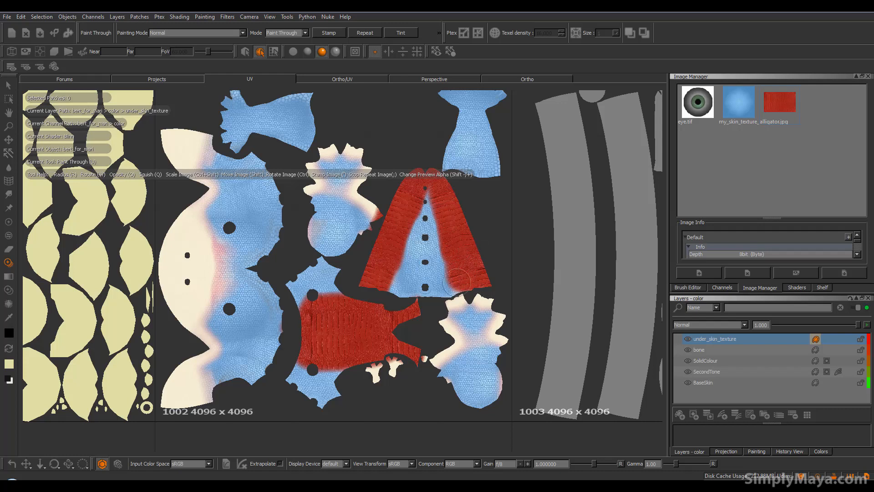
left_click_drag(459, 286, 460, 282)
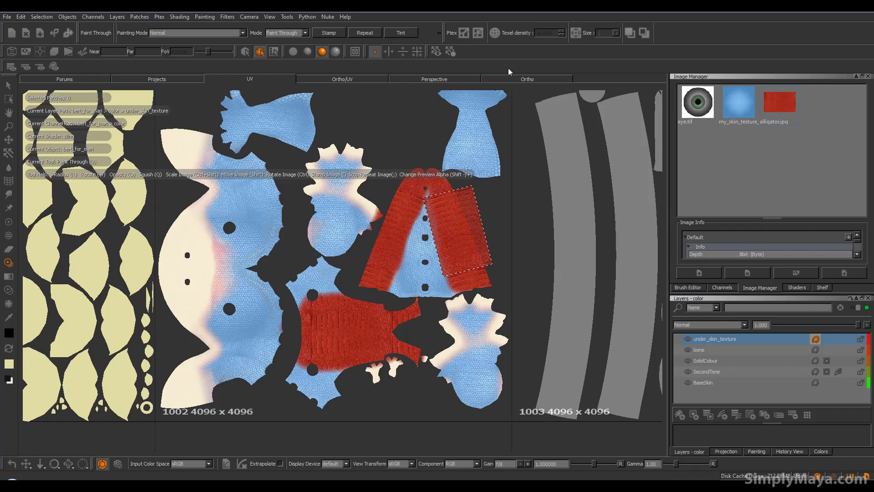
In the UV view, enlarge and rotate the alligator image over the foot shell above the belly and paint its cream areas
left_click(518, 77)
mouse_move(399, 277)
left_mouse_down("alt")
mouse_move(290, 260)
mouse_move(449, 271)
mouse_move(326, 285)
mouse_move(412, 287)
mouse_move(347, 289)
mouse_move(363, 295)
mouse_move(511, 288)
mouse_move(421, 307)
mouse_move(345, 308)
mouse_move(400, 312)
mouse_move(347, 312)
mouse_move(359, 294)
mouse_move(371, 303)
left_mouse_up("alt")
key("u")
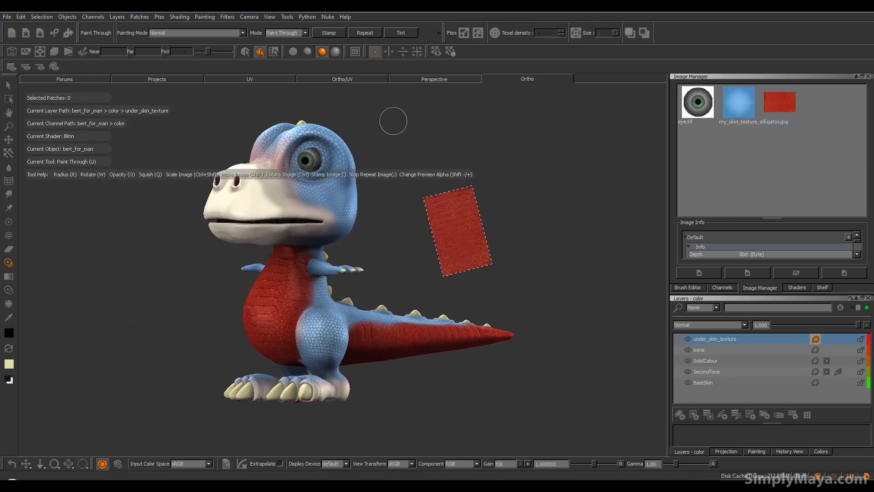
left_click(268, 80)
mouse_move(446, 251)
middle_mouse_down("alt")
mouse_move(441, 234)
mouse_move(390, 228)
mouse_move(406, 269)
middle_mouse_up("alt")
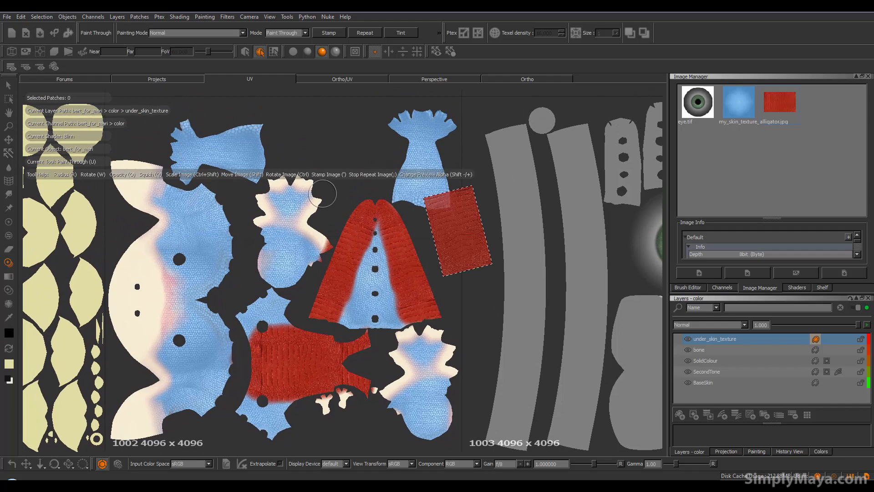
mouse_move(463, 221)
left_mouse_down("shift")
mouse_move(416, 226)
mouse_move(292, 203)
left_mouse_up("shift")
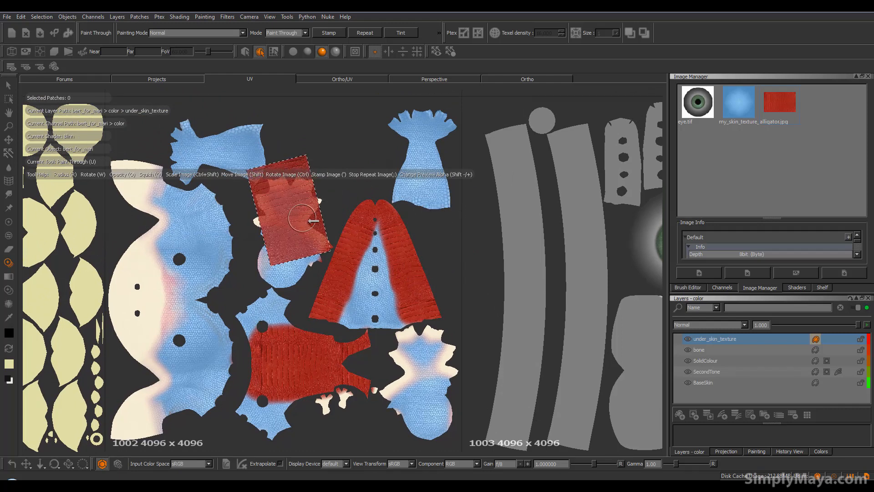
mouse_move(312, 242)
left_mouse_down("ctrl")
mouse_move(297, 242)
mouse_move(314, 240)
mouse_move(292, 230)
mouse_move(321, 246)
mouse_move(310, 191)
mouse_move(292, 185)
mouse_move(261, 204)
mouse_move(258, 221)
mouse_move(266, 200)
left_mouse_up("ctrl")
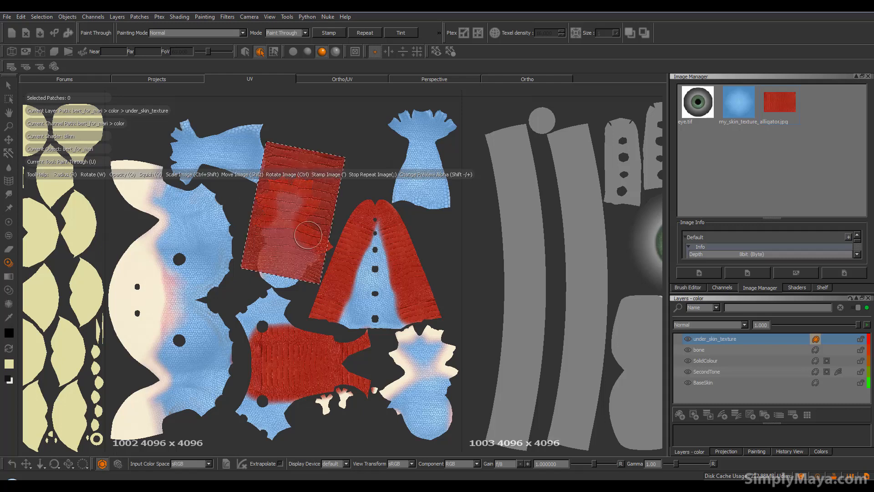
Paint the alligator texture over the cream areas of the other foot shell and the small pieces below the belly shell
mouse_move(291, 210)
left_mouse_down("shift")
mouse_move(405, 309)
mouse_move(423, 363)
left_mouse_up("shift")
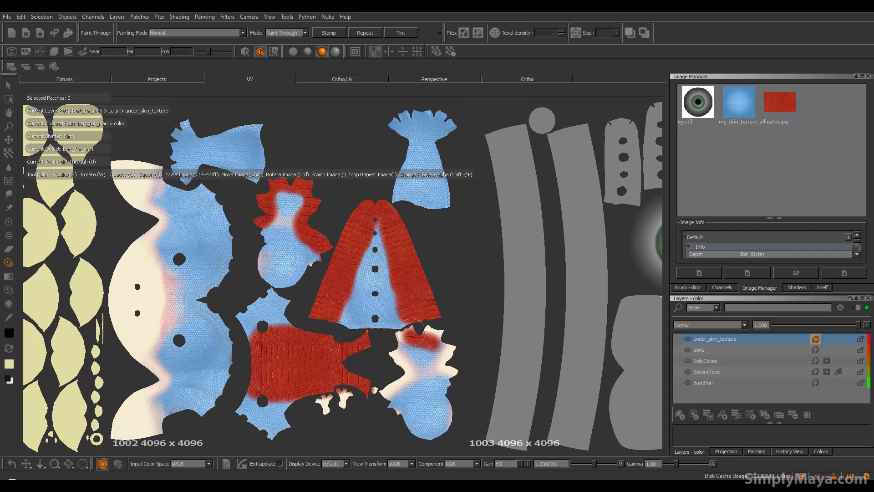
mouse_move(396, 346)
left_mouse_down()
mouse_move(402, 381)
mouse_move(386, 390)
mouse_move(396, 405)
mouse_move(427, 362)
mouse_move(409, 345)
mouse_move(444, 337)
mouse_move(455, 377)
left_mouse_up()
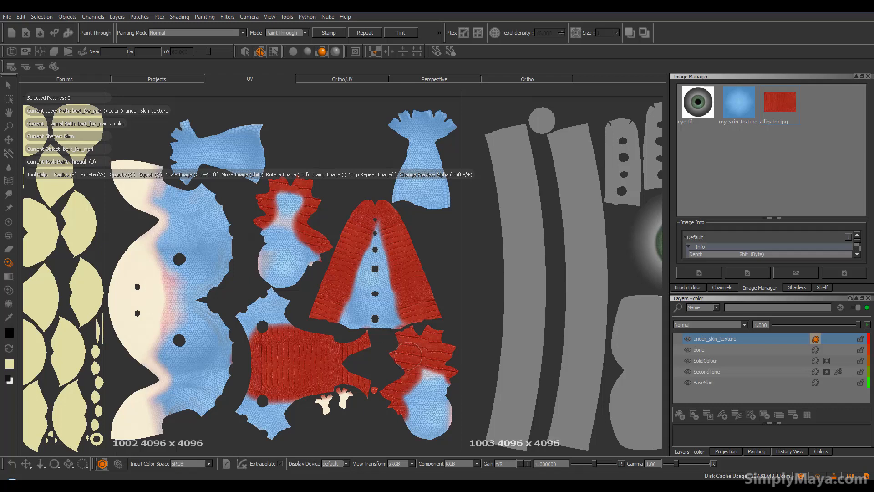
left_click_drag(407, 355, 410, 356)
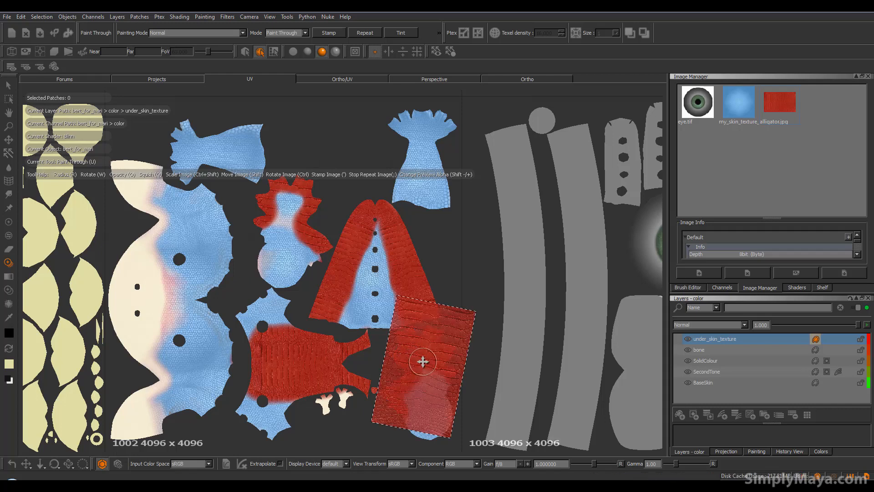
left_click_drag(396, 376, 341, 399)
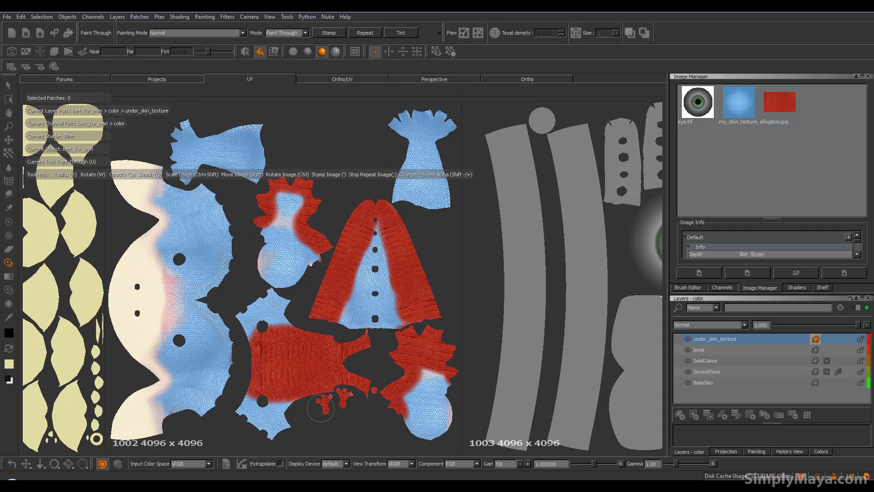
left_click_drag(341, 399, 342, 400)
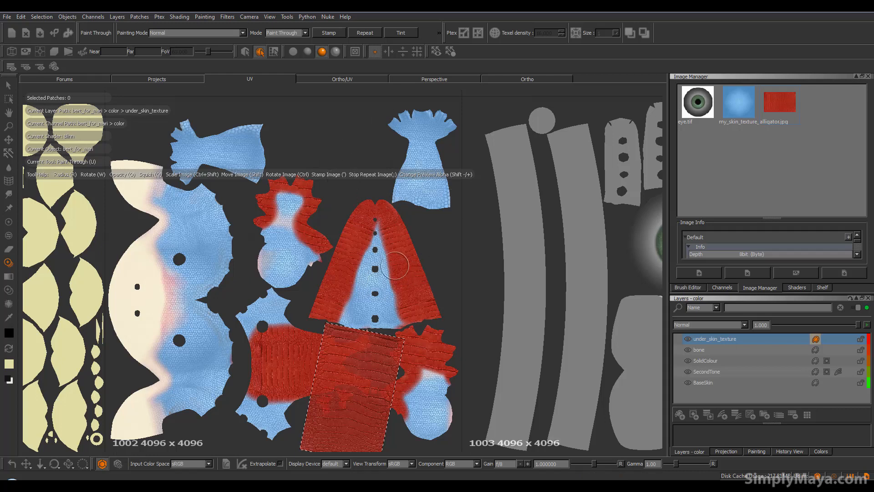
mouse_move(369, 345)
middle_mouse_down("alt")
mouse_move(370, 308)
mouse_move(351, 365)
mouse_move(357, 415)
mouse_move(382, 374)
middle_mouse_up("alt")
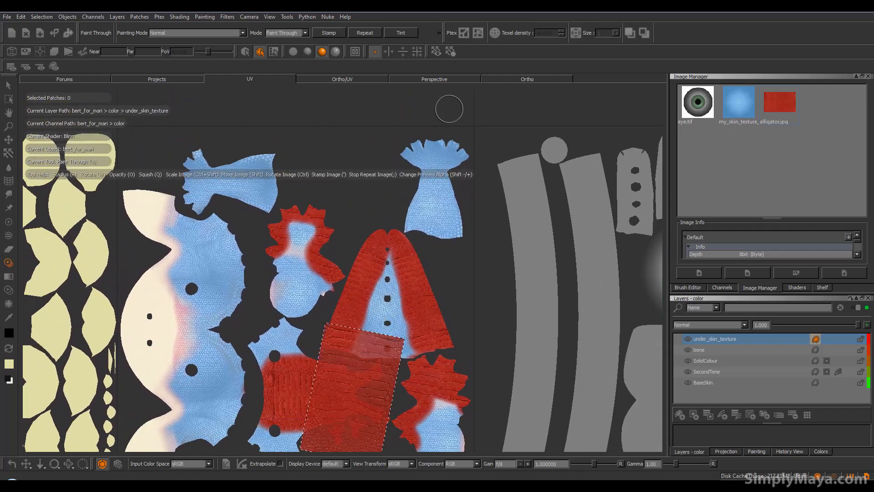
Examine the alligator texture on the dinosaur's belly, tail and feet from several angles in the Ortho view
left_click(521, 80)
middle_click_drag(371, 268, 347, 272, "alt")
mouse_move(349, 288)
left_mouse_down("alt")
mouse_move(352, 321)
mouse_move(253, 318)
mouse_move(287, 314)
mouse_move(357, 353)
mouse_move(408, 339)
mouse_move(346, 368)
mouse_move(455, 332)
mouse_move(365, 353)
mouse_move(398, 356)
mouse_move(273, 364)
mouse_move(273, 336)
mouse_move(305, 329)
left_mouse_up("alt")
key("p")
left_click_drag(305, 186, 378, 181, "alt")
mouse_move(304, 205)
left_mouse_down("alt")
mouse_move(355, 207)
mouse_move(218, 230)
mouse_move(369, 300)
mouse_move(381, 297)
mouse_move(288, 300)
left_mouse_up("alt")
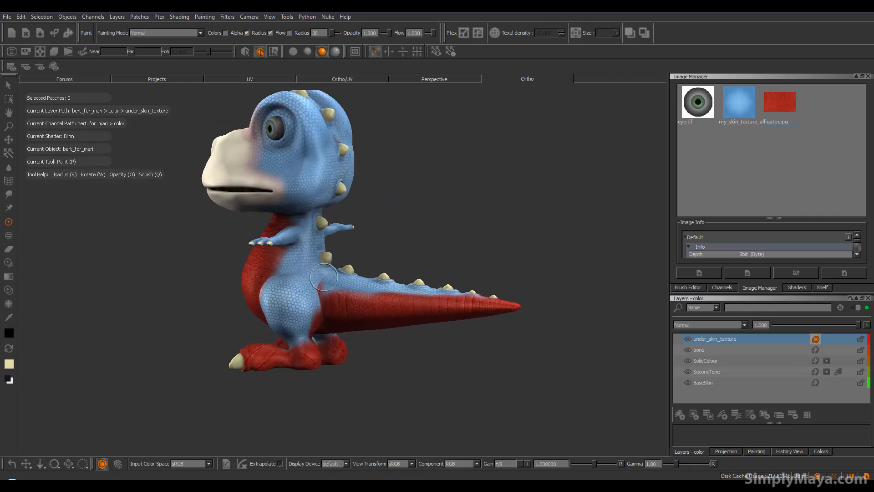
mouse_move(345, 296)
left_mouse_down("alt")
mouse_move(461, 299)
mouse_move(293, 308)
mouse_move(359, 276)
mouse_move(331, 303)
mouse_move(276, 305)
mouse_move(393, 268)
left_mouse_up("alt")
middle_click_drag(389, 270, 365, 322, "alt")
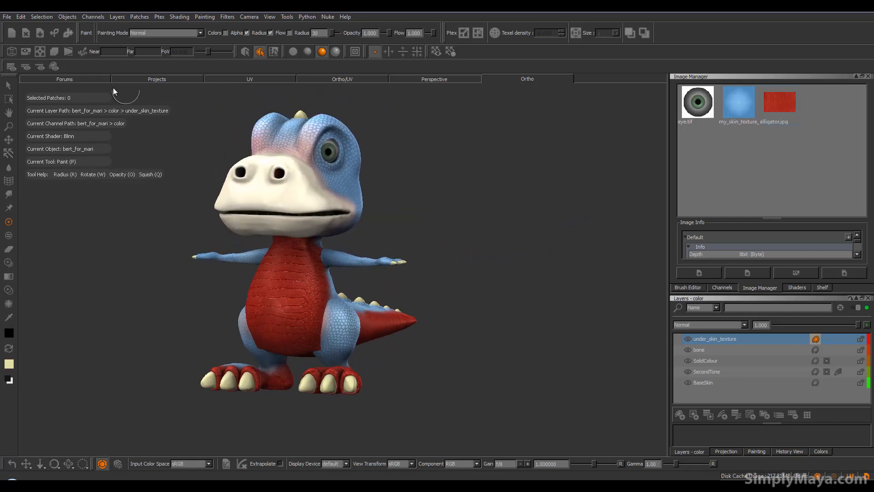
Display the Current Paint Target shader and compare the masks and paint of the SolidColour and SecondTone layers
left_click(54, 66)
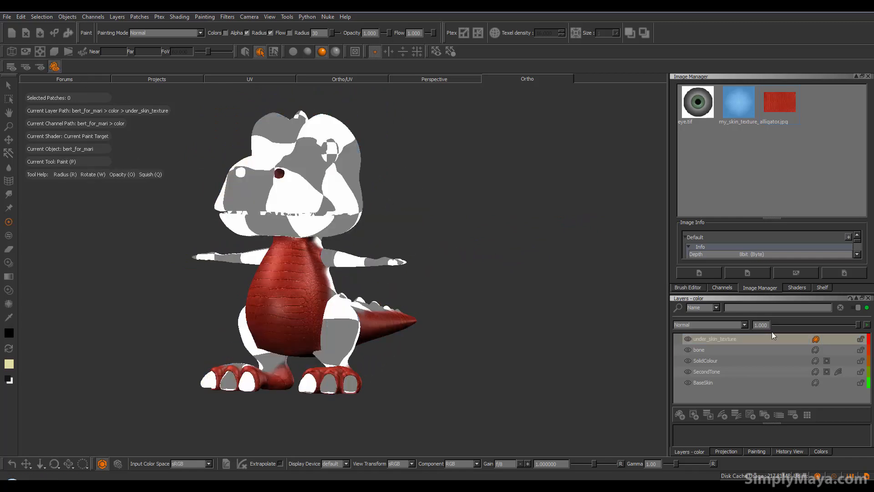
left_click(827, 361)
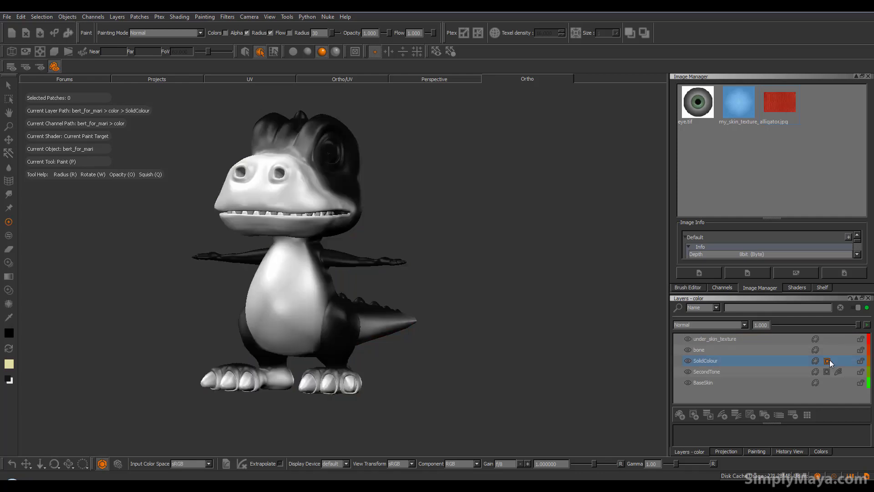
left_click_drag(410, 299, 384, 298, "alt")
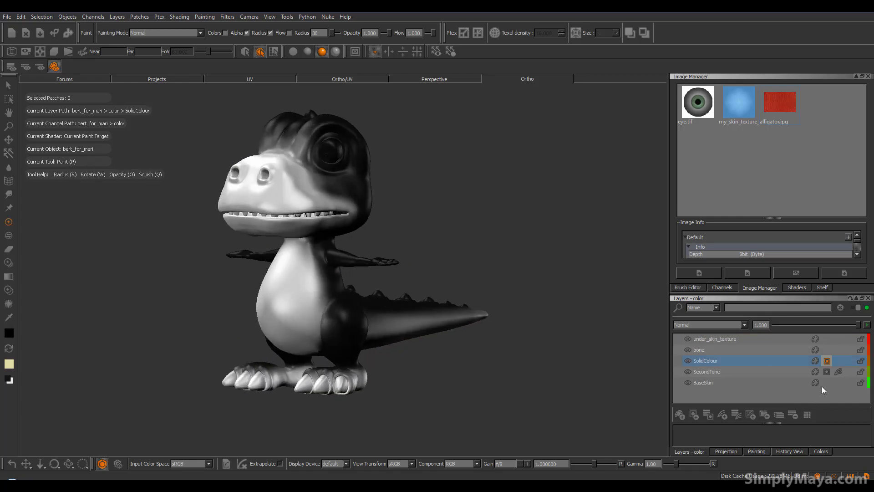
left_click(827, 372)
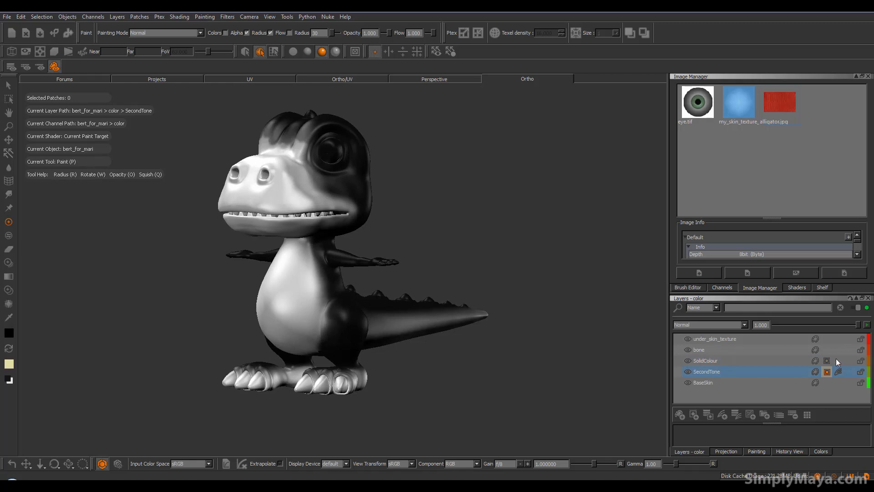
left_click(816, 372)
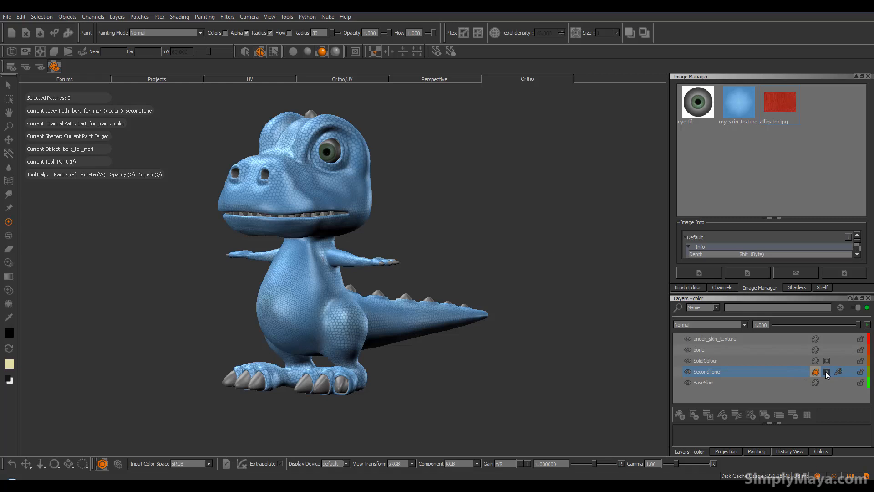
left_click(816, 360)
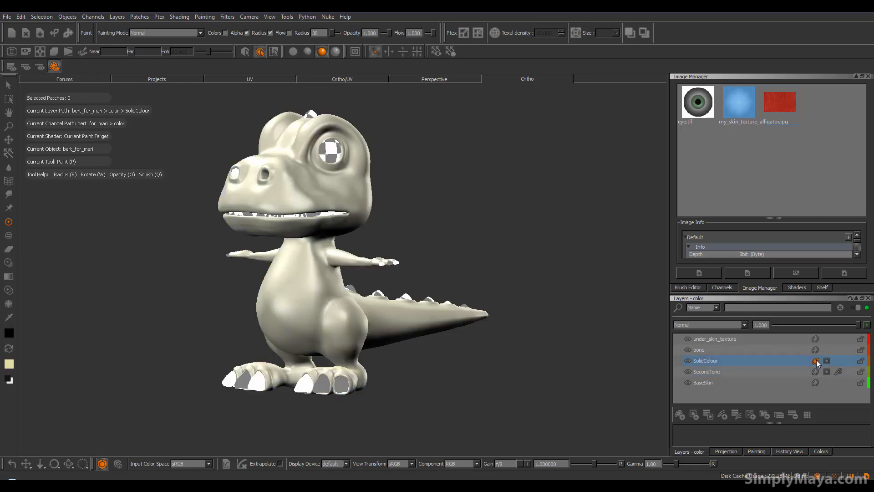
left_click(827, 360)
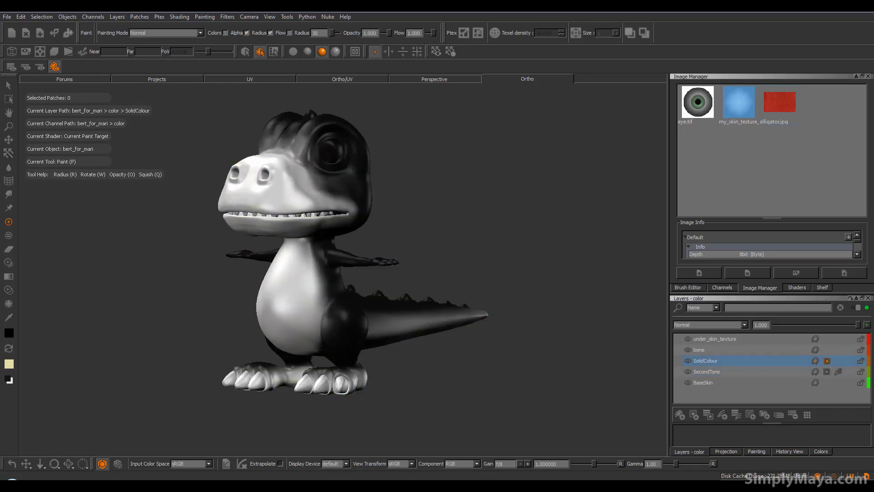
Copy the SolidColour layer's mask and paste it onto the under_skin_texture layer
right_click(828, 361)
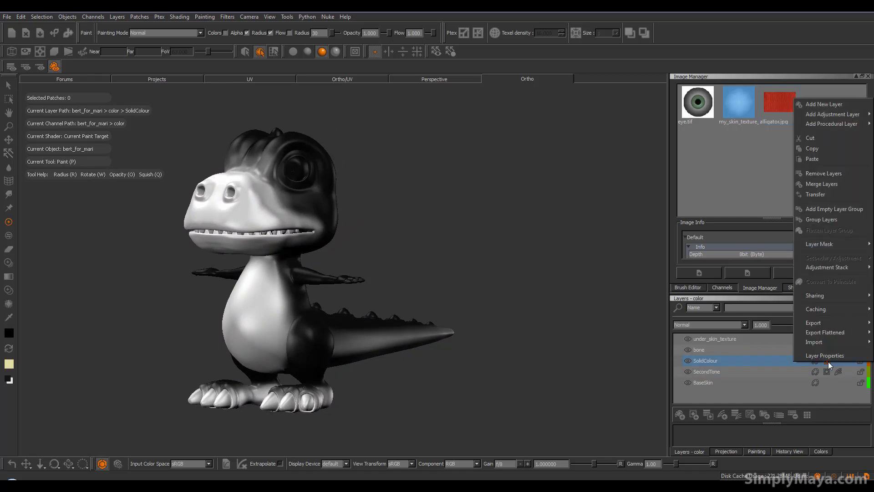
mouse_move(835, 245)
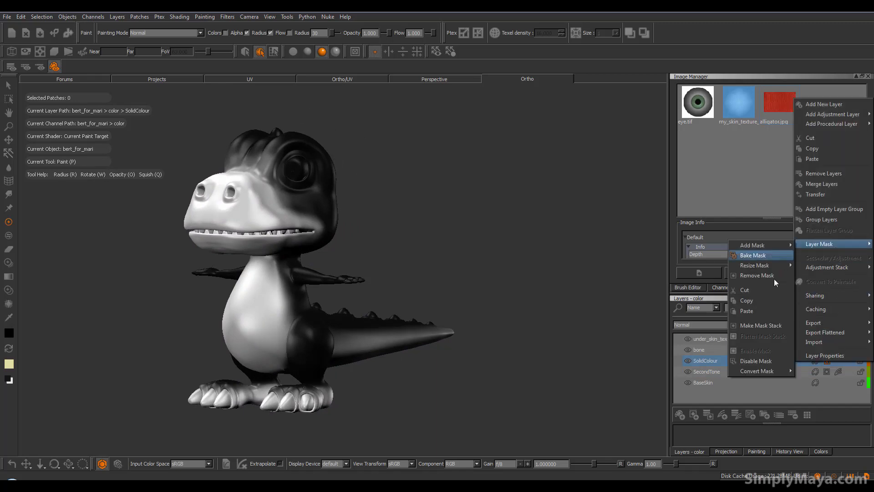
left_click(765, 299)
left_click(829, 341)
right_click(831, 339)
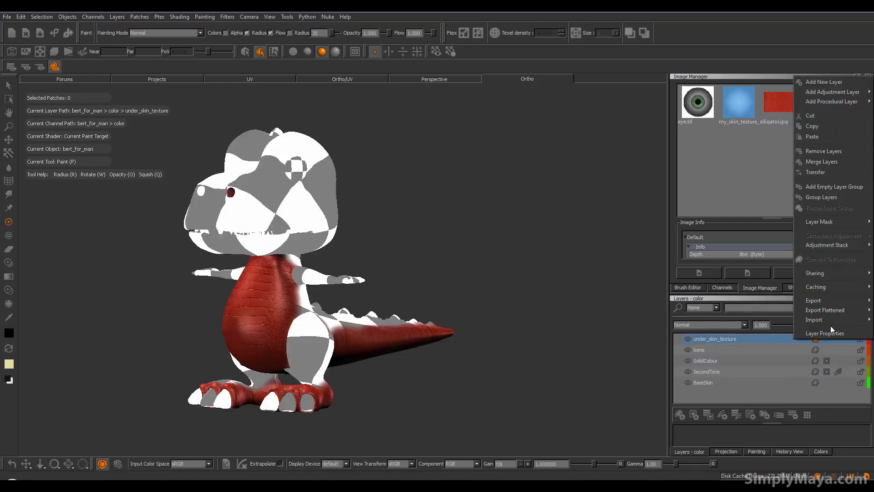
mouse_move(834, 222)
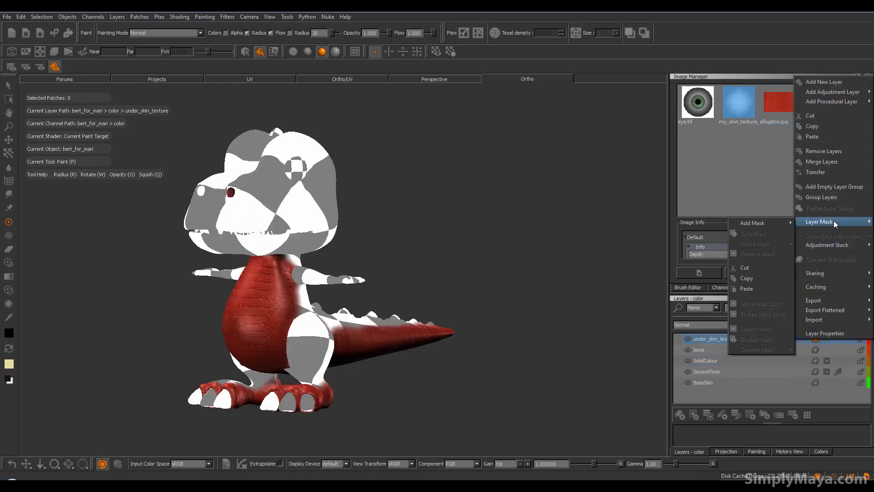
left_click(758, 287)
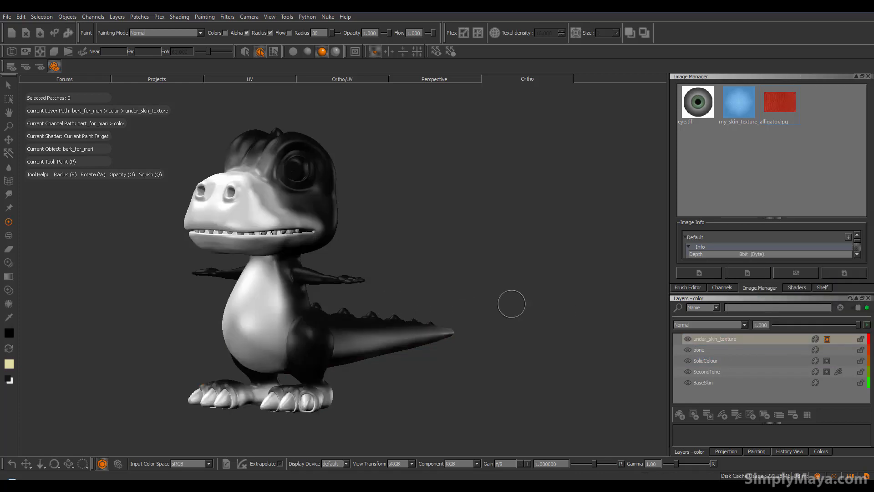
Make the under_skin_texture layer's paint the active target and display the dinosaur with the Current Channel shader
left_click(816, 340)
mouse_move(453, 326)
left_mouse_down("alt")
mouse_move(437, 336)
mouse_move(451, 343)
left_mouse_up("alt")
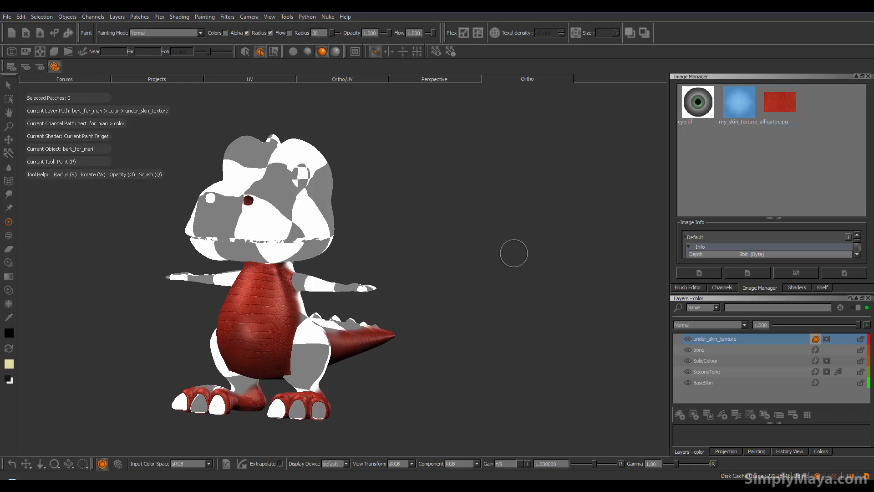
left_click(11, 66)
middle_click_drag(381, 251, 411, 278, "alt")
left_click_drag(390, 275, 323, 280, "alt")
mouse_move(409, 354)
left_mouse_down("alt")
mouse_move(429, 356)
mouse_move(260, 382)
mouse_move(156, 370)
mouse_move(244, 355)
mouse_move(334, 364)
left_mouse_up("alt")
Make the under_skin_texture layer's mask the active paint target and frame the edge between belly and side
key("p")
scroll(435, 364, "up", 8)
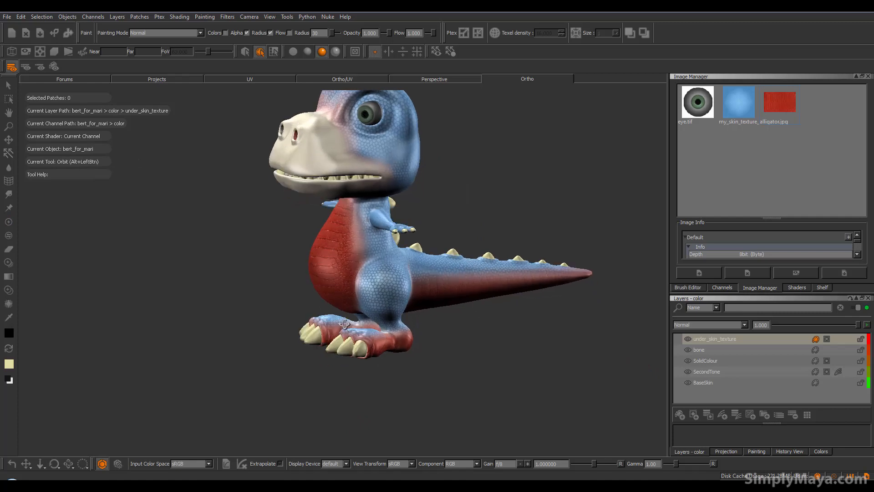
left_click_drag(435, 364, 387, 196, "alt")
left_click(826, 338)
middle_click_drag(363, 120, 369, 146, "alt")
left_click_drag(374, 273, 223, 332, "alt")
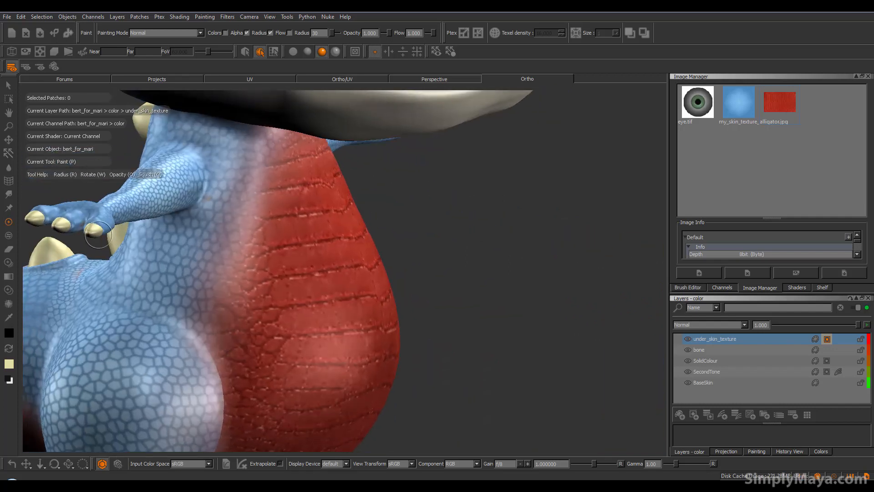
Undo a full-opacity mask stroke and blend the belly texture's edge below the right arm with black at opacity 0.220 and radius 58
mouse_move(235, 217)
left_mouse_down()
mouse_move(230, 273)
mouse_move(257, 268)
mouse_move(271, 243)
mouse_move(286, 287)
mouse_move(339, 282)
mouse_move(337, 294)
left_mouse_up()
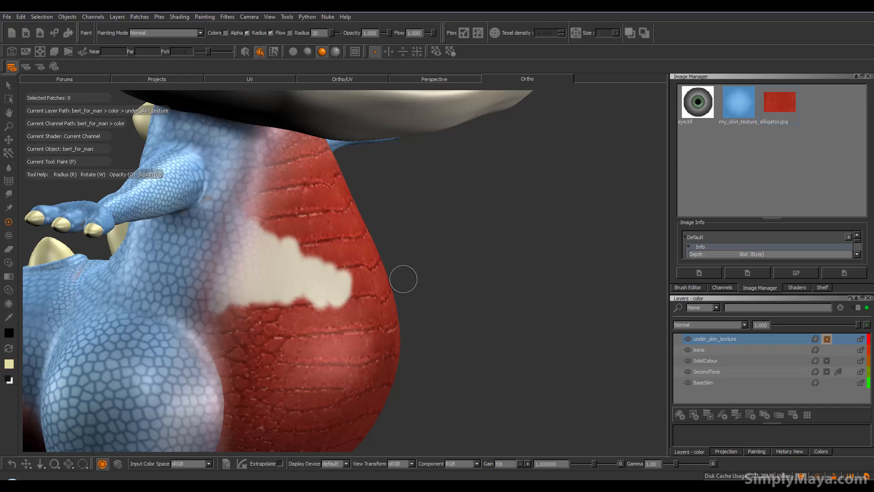
key("ctrl+z")
middle_click_drag(326, 247, 302, 202)
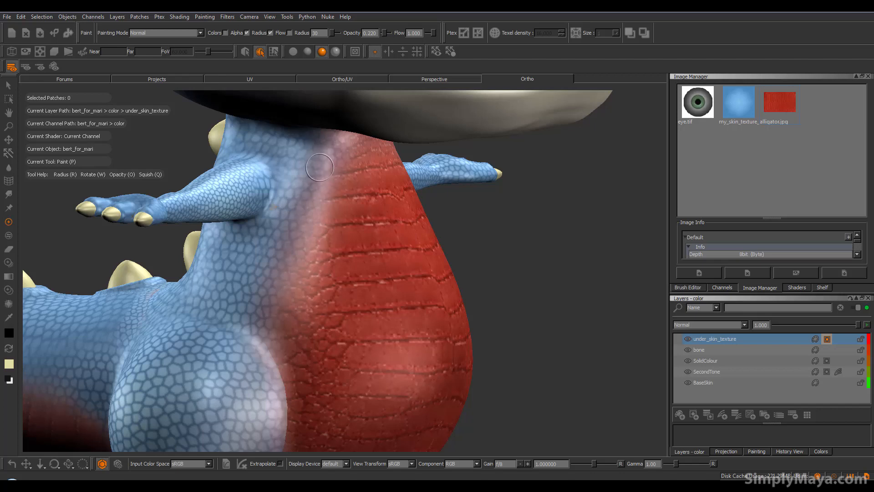
left_click_drag(315, 170, 322, 170)
mouse_move(316, 171)
left_mouse_down()
mouse_move(329, 151)
mouse_move(315, 172)
left_mouse_up()
mouse_move(296, 269)
left_mouse_down()
mouse_move(314, 255)
mouse_move(293, 359)
mouse_move(287, 329)
left_mouse_up()
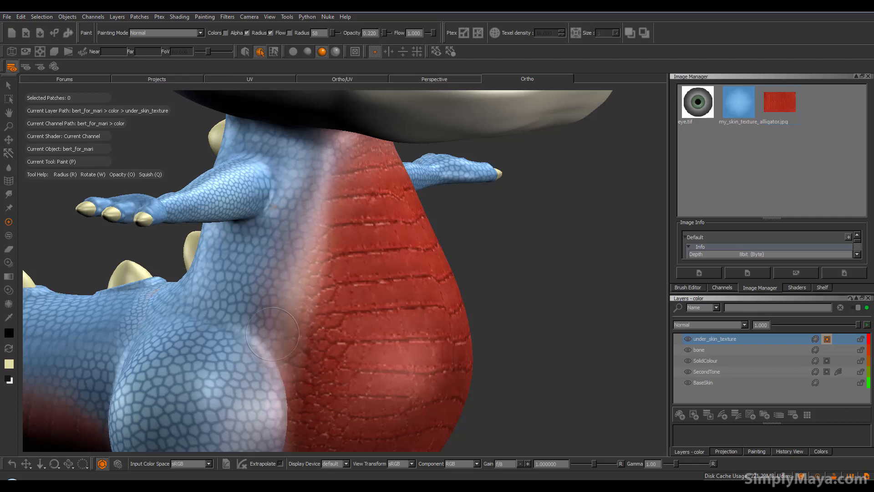
key("b")
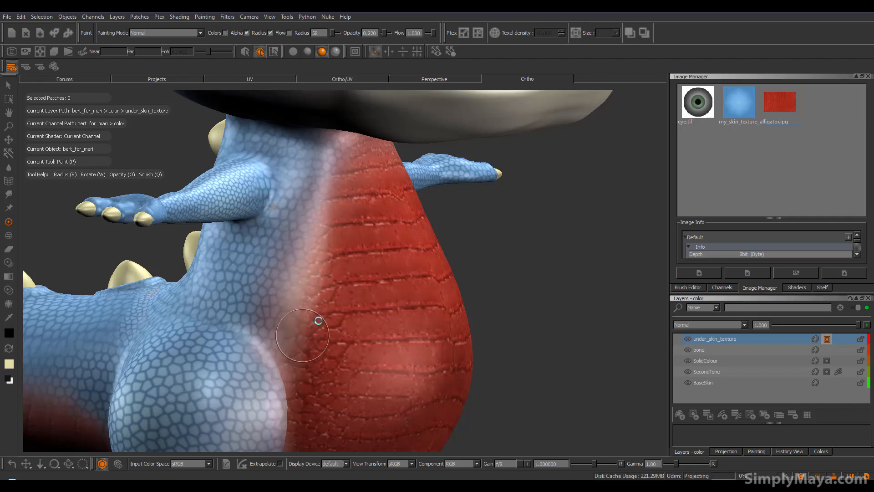
Paint black on the mask along the belly's other edge, from the neck down past the left thigh, to fade the red texture
mouse_move(312, 302)
left_mouse_down("alt")
mouse_move(326, 176)
mouse_move(262, 220)
mouse_move(358, 244)
mouse_move(417, 239)
left_mouse_up("alt")
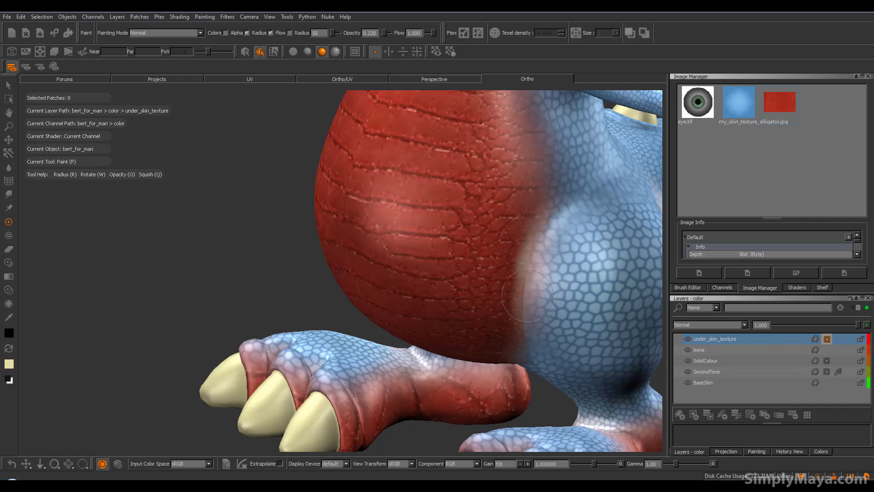
left_click_drag(528, 288, 528, 296)
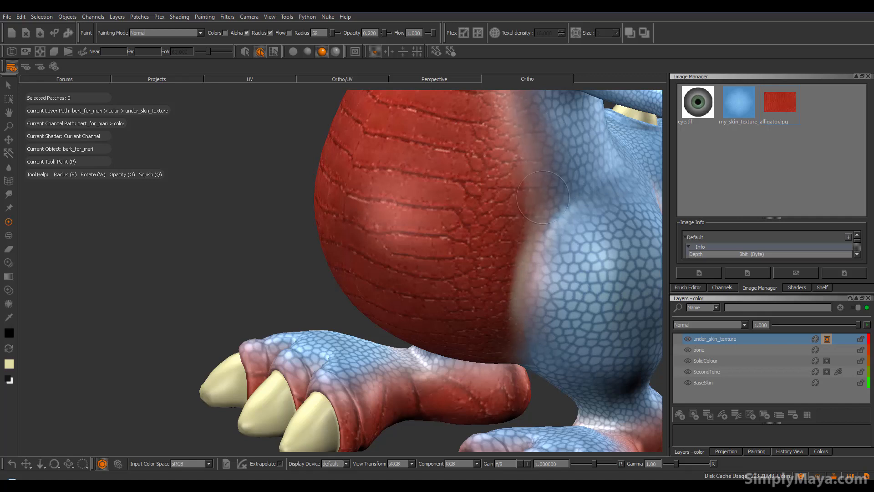
left_click_drag(544, 180, 475, 310, "alt")
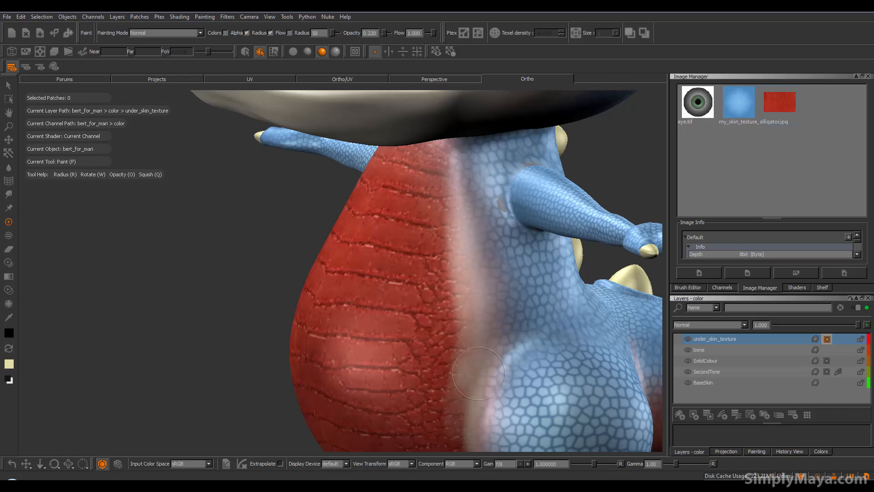
mouse_move(473, 269)
left_mouse_down("alt")
mouse_move(459, 271)
mouse_move(496, 284)
left_mouse_up("alt")
middle_click_drag(507, 293, 508, 245, "alt")
left_click_drag(485, 273, 505, 283, "alt")
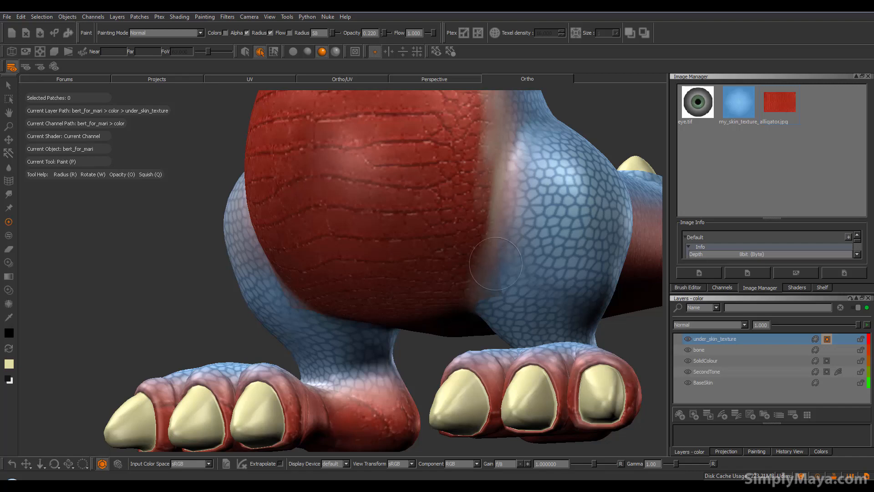
mouse_move(500, 175)
left_mouse_down()
mouse_move(498, 166)
mouse_move(476, 214)
mouse_move(484, 289)
left_mouse_up()
Fade the red texture's border along the sides of the left foot, its ankle and heel by painting the mask
mouse_move(368, 318)
left_mouse_down("alt")
mouse_move(260, 348)
mouse_move(286, 357)
mouse_move(236, 346)
left_mouse_up("alt")
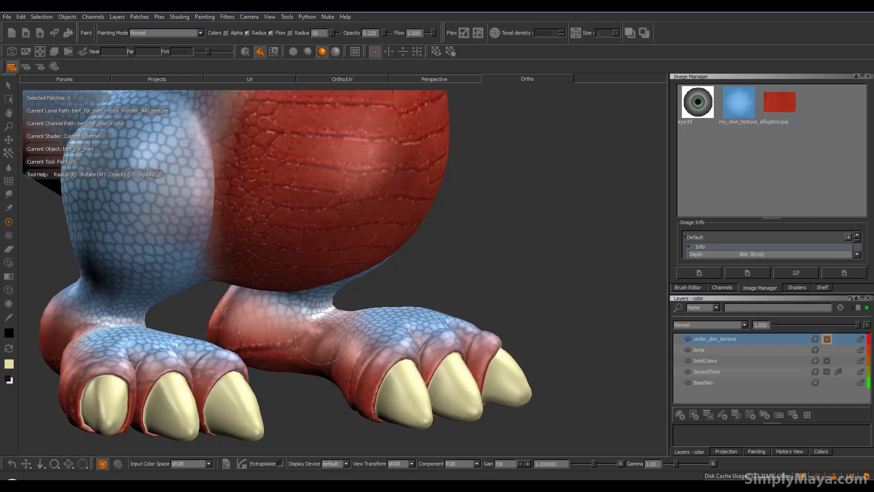
mouse_move(359, 327)
left_mouse_down()
mouse_move(289, 326)
mouse_move(360, 340)
mouse_move(488, 342)
mouse_move(456, 339)
mouse_move(469, 346)
left_mouse_up()
left_click_drag(405, 348, 484, 328)
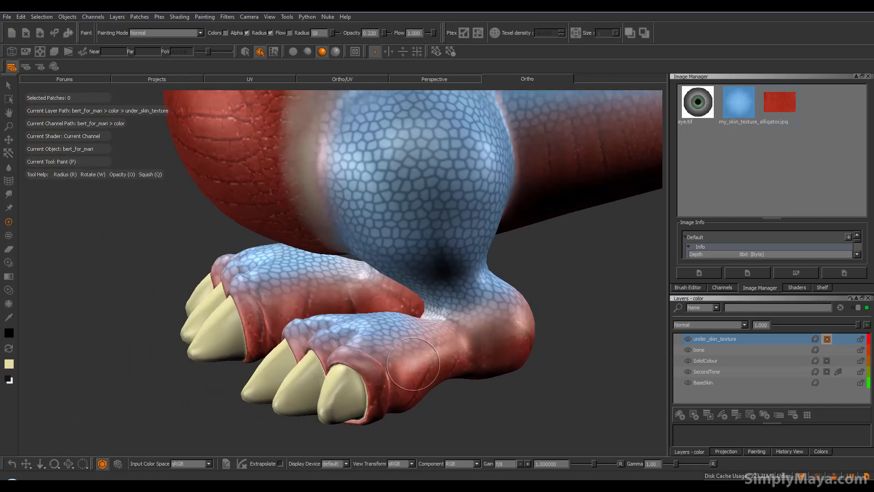
left_click_drag(412, 364, 376, 364)
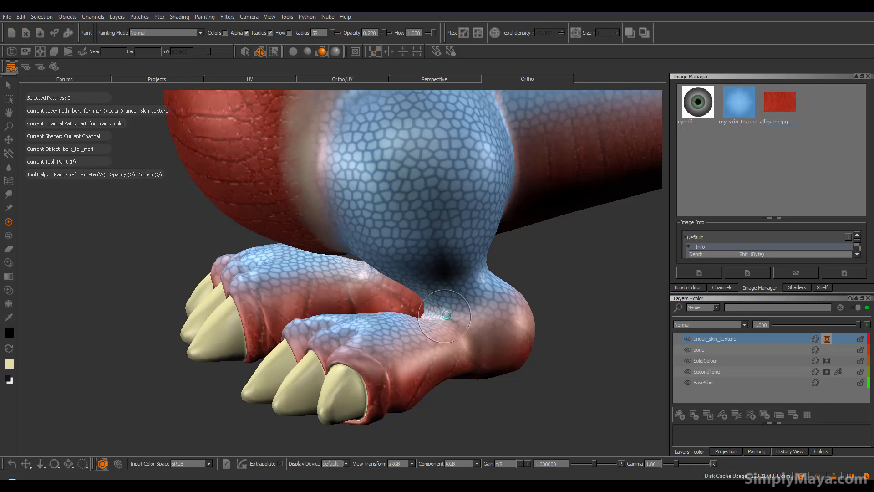
left_click_drag(487, 328, 296, 357, "alt")
mouse_move(155, 379)
left_mouse_down()
mouse_move(152, 393)
mouse_move(89, 398)
mouse_move(209, 372)
mouse_move(304, 329)
left_mouse_up()
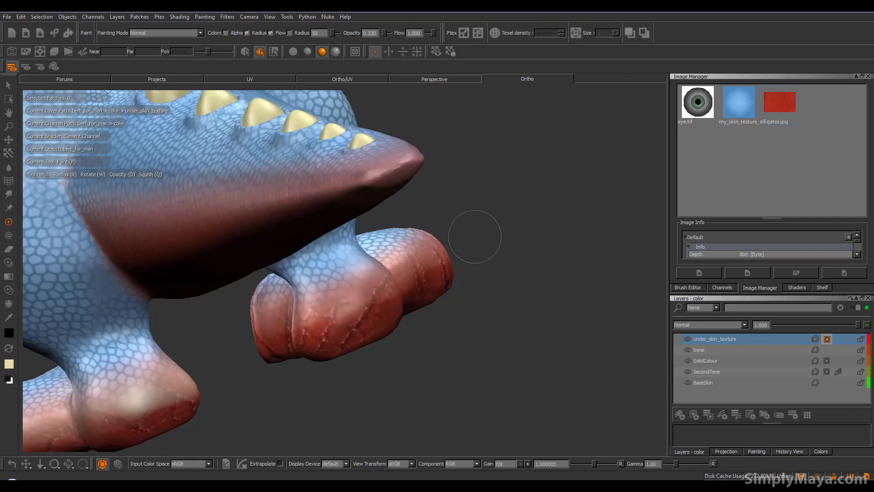
Blend the red texture into the blue skin on the right foot's inner side, outer side and heel with soft mask strokes
mouse_move(273, 324)
left_mouse_down("alt")
mouse_move(314, 327)
mouse_move(462, 300)
mouse_move(437, 304)
left_mouse_up("alt")
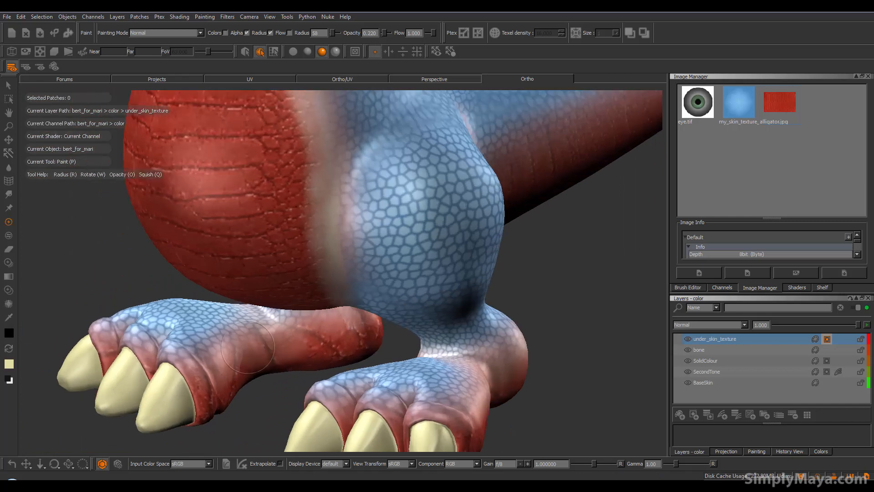
mouse_move(281, 349)
left_mouse_down()
mouse_move(287, 336)
mouse_move(279, 348)
mouse_move(293, 364)
mouse_move(246, 353)
left_mouse_up()
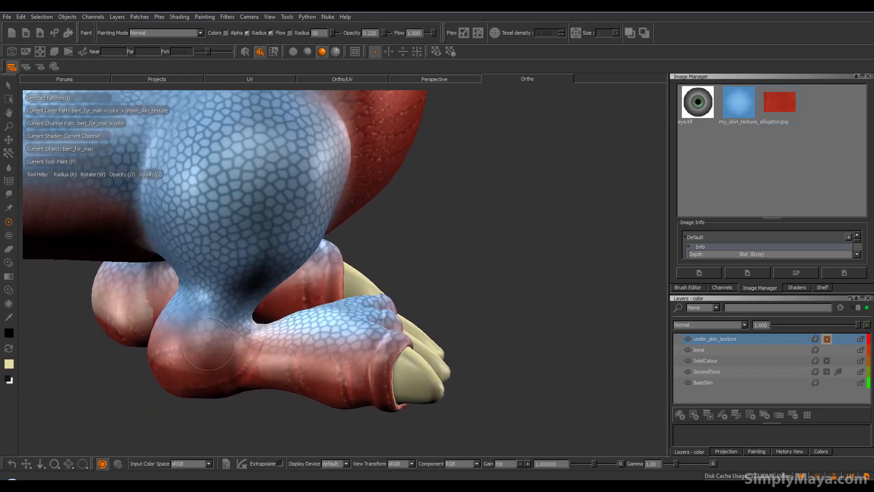
left_click_drag(175, 348, 284, 351)
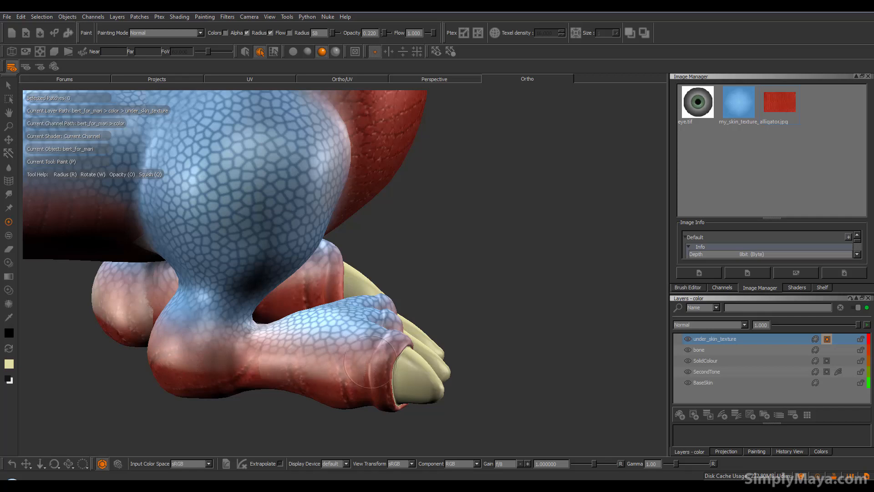
mouse_move(351, 361)
left_mouse_down()
mouse_move(360, 380)
mouse_move(186, 364)
mouse_move(165, 348)
left_mouse_up()
left_click_drag(251, 338, 242, 326, "alt")
right_click_drag(242, 326, 182, 332, "alt")
middle_click_drag(316, 296, 300, 365, "alt")
left_click_drag(360, 358, 309, 317, "alt")
middle_click_drag(308, 317, 279, 346, "alt")
left_click_drag(278, 346, 281, 366, "alt")
middle_click_drag(281, 365, 199, 366, "alt")
middle_click_drag(338, 390, 299, 390, "alt")
left_click_drag(299, 390, 271, 392, "alt")
right_click_drag(271, 392, 349, 391, "alt")
middle_click_drag(349, 391, 458, 299, "alt")
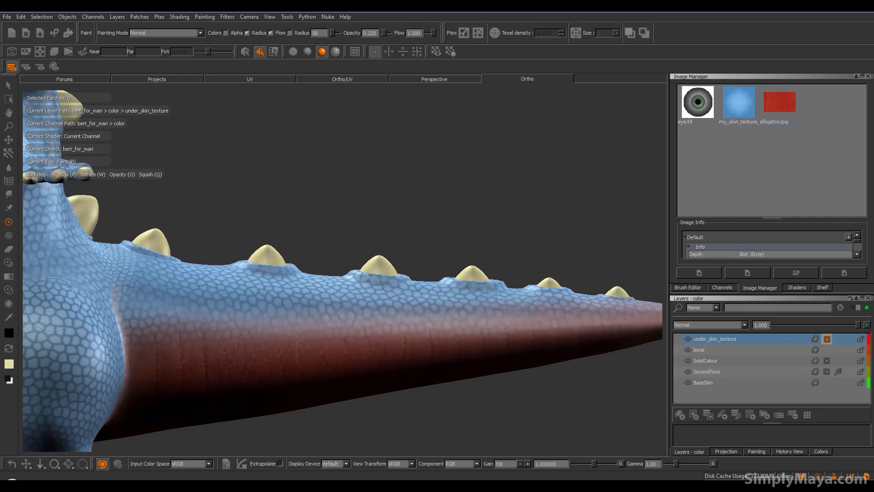
Soften the red texture's upper edge along the sides of the tail on the mask
mouse_move(145, 295)
left_mouse_down("alt")
mouse_move(263, 350)
mouse_move(300, 353)
mouse_move(264, 316)
mouse_move(207, 318)
left_mouse_up("alt")
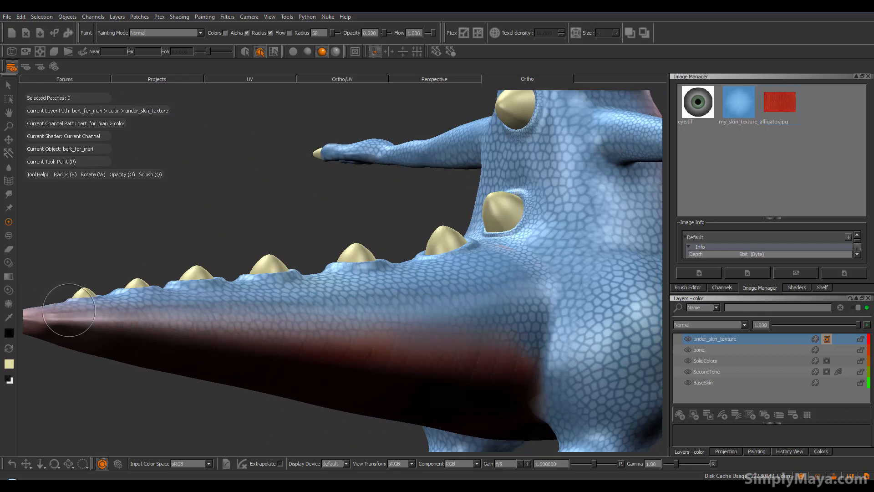
left_click_drag(306, 311, 403, 297, "alt")
right_click_drag(305, 306, 414, 304, "alt")
left_click_drag(414, 304, 296, 313, "alt")
middle_click_drag(295, 313, 268, 322, "alt")
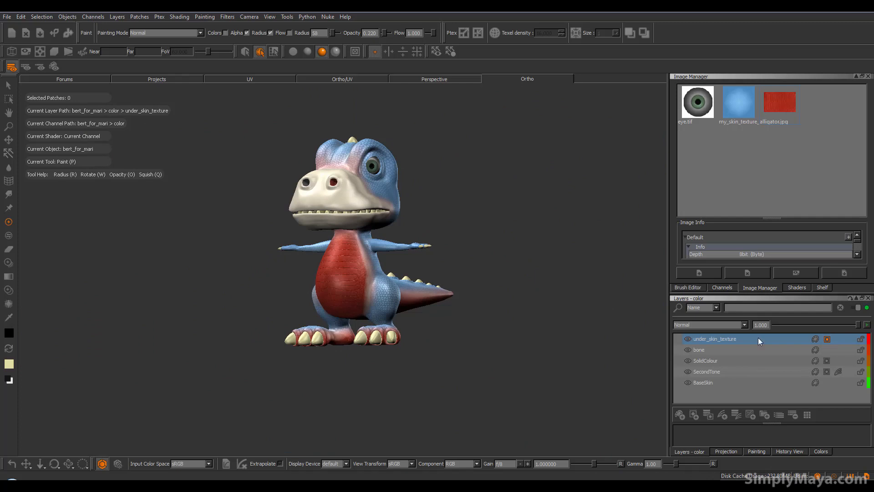
Display the layer mask with the Current Paint Target shader and examine its edges on the belly, thigh and tail
left_click(54, 66)
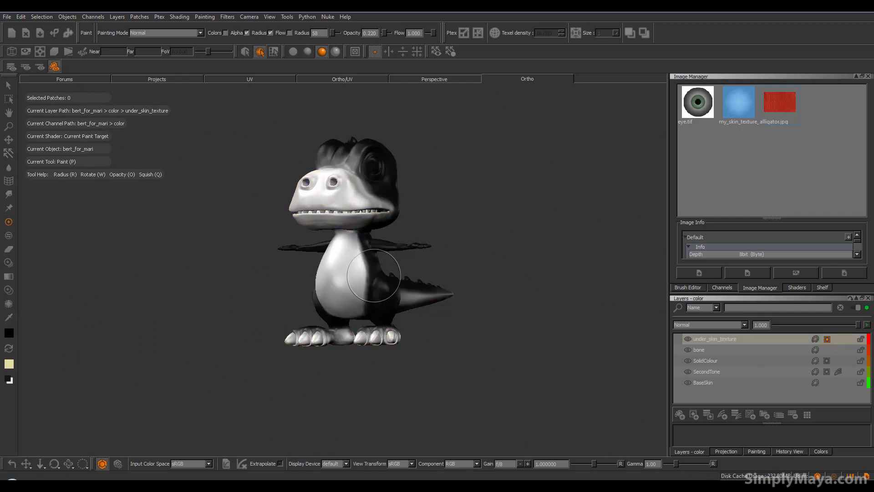
middle_click_drag(363, 274, 345, 291, "alt")
left_click_drag(382, 300, 315, 300, "alt")
right_click_drag(370, 310, 347, 279, "alt")
middle_click_drag(347, 278, 325, 241, "alt")
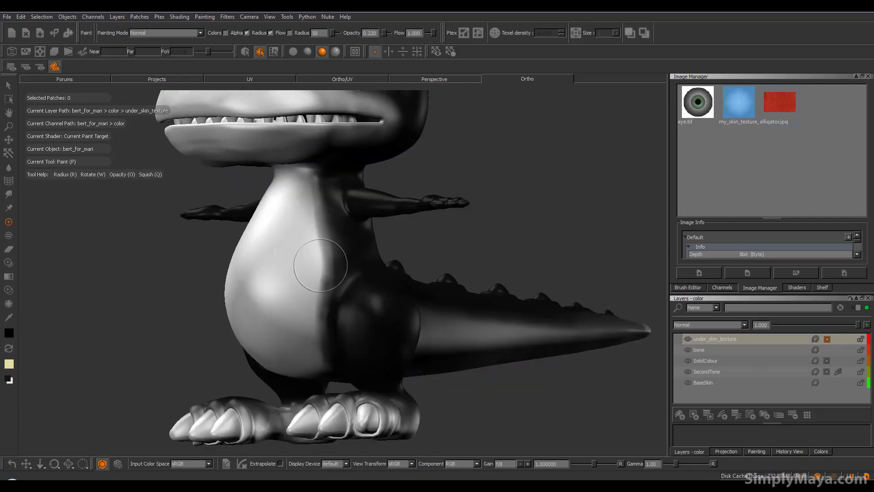
left_click_drag(322, 254, 312, 286, "alt")
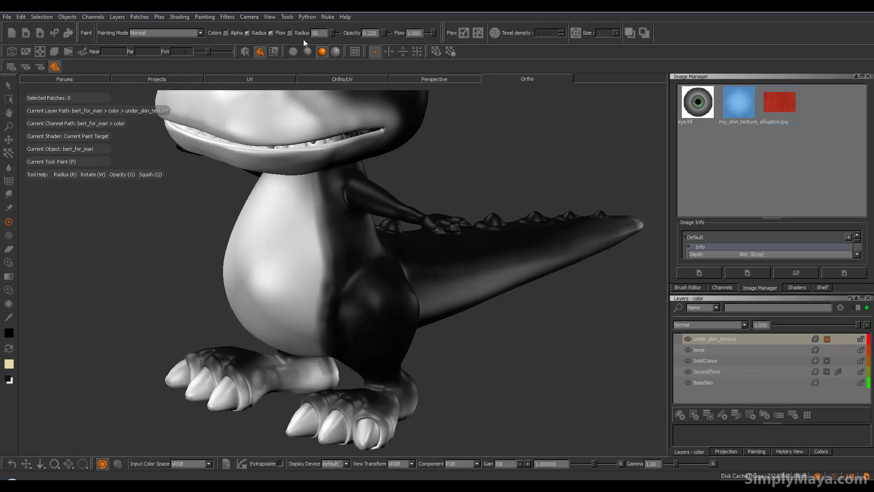
Apply a Gaussian blur with amount 1.000 and radius 50.000 to the mask as the current paint target
left_click(221, 17)
mouse_move(250, 48)
left_click(304, 71)
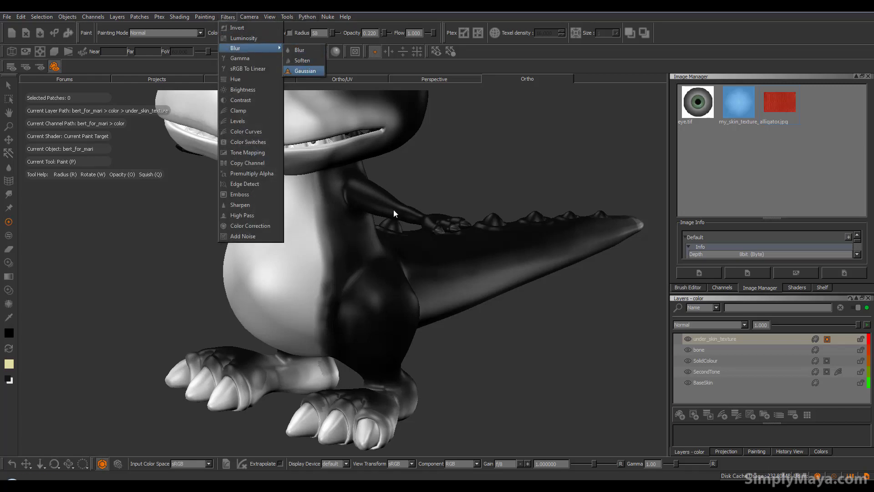
left_click_drag(400, 179, 468, 158)
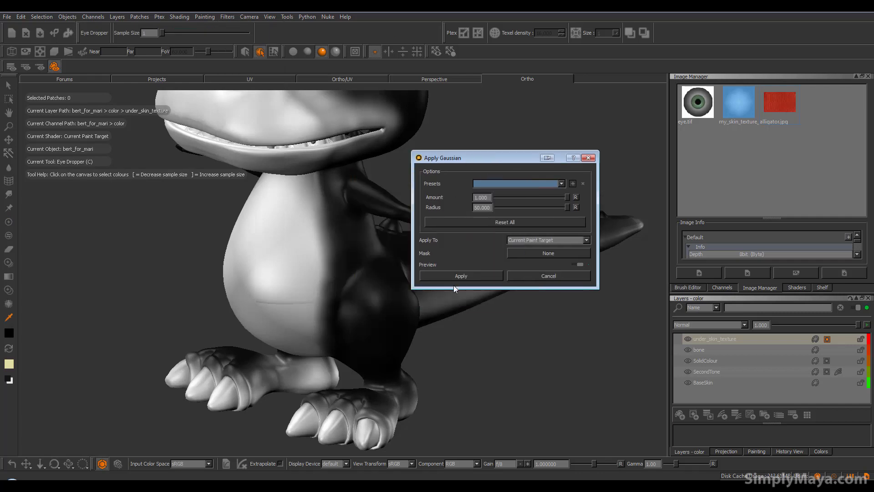
left_click(456, 277)
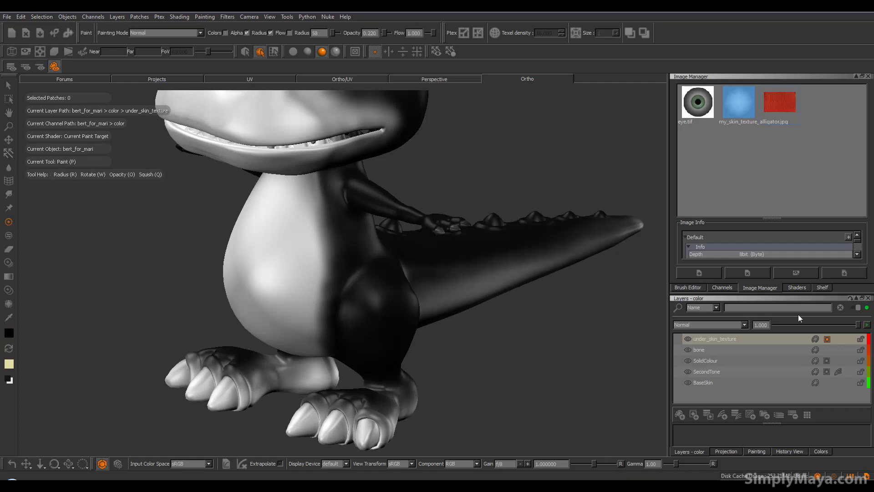
Make the under_skin_texture layer's paint the active target and display the model with the Current Channel shader
left_click(814, 339)
mouse_move(403, 333)
left_mouse_down("alt")
mouse_move(394, 318)
mouse_move(283, 318)
mouse_move(405, 328)
mouse_move(283, 321)
mouse_move(310, 328)
left_mouse_up("alt")
left_click(11, 66)
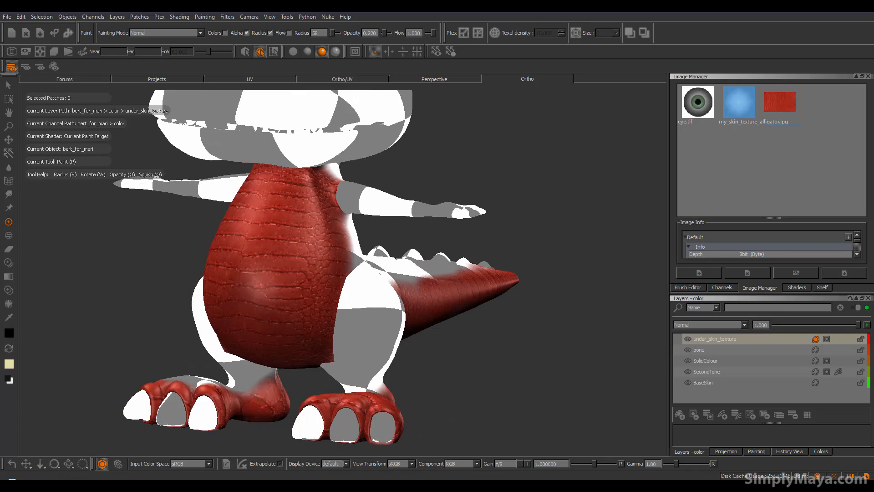
Examine the blend between the red underside texture and the blue skin on the belly, thighs and tail from several angles
mouse_move(419, 252)
left_mouse_down("alt")
mouse_move(388, 282)
mouse_move(355, 285)
mouse_move(390, 287)
left_mouse_up("alt")
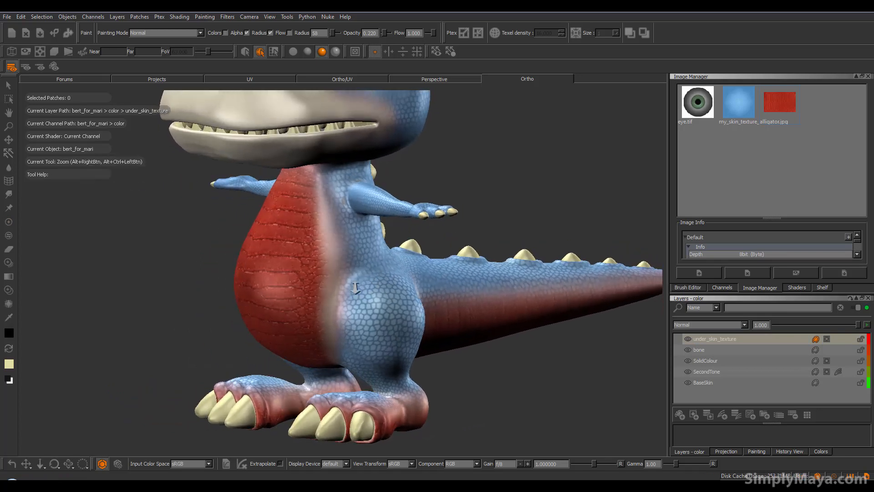
right_click_drag(390, 287, 362, 290, "alt")
mouse_move(364, 291)
left_mouse_down("alt")
mouse_move(423, 296)
mouse_move(360, 279)
mouse_move(340, 292)
left_mouse_up("alt")
mouse_move(347, 260)
left_mouse_down("alt")
mouse_move(443, 250)
mouse_move(256, 244)
mouse_move(310, 260)
mouse_move(298, 262)
mouse_move(301, 273)
left_mouse_up("alt")
right_click_drag(421, 295, 446, 241, "alt")
mouse_move(444, 239)
middle_mouse_down("alt")
mouse_move(370, 271)
mouse_move(364, 265)
middle_mouse_up("alt")
left_click_drag(364, 265, 476, 283, "alt")
left_click_drag(323, 294, 273, 301, "alt")
left_click_drag(367, 299, 261, 298, "alt")
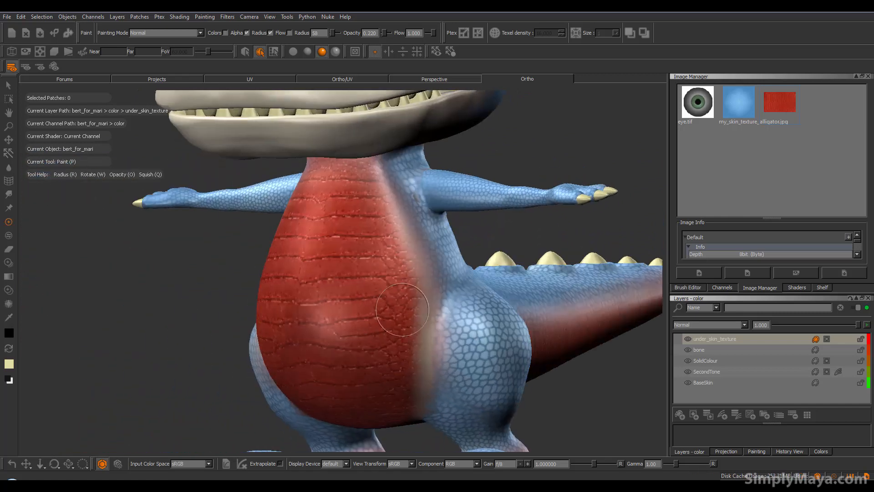
right_click_drag(429, 293, 404, 299, "alt")
middle_click_drag(406, 299, 350, 291, "alt")
mouse_move(349, 292)
left_mouse_down("alt")
mouse_move(441, 298)
mouse_move(390, 298)
mouse_move(377, 287)
mouse_move(267, 296)
mouse_move(289, 289)
mouse_move(296, 309)
left_mouse_up("alt")
middle_click_drag(296, 310, 289, 328, "alt")
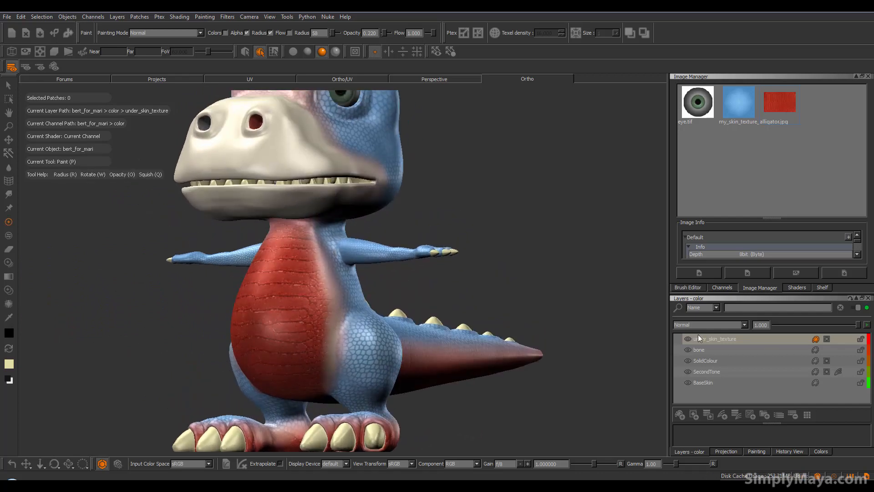
Add an adjustment stack with an HSV adjustment to the under_skin_texture layer and open the stack in its own window
left_click(710, 339)
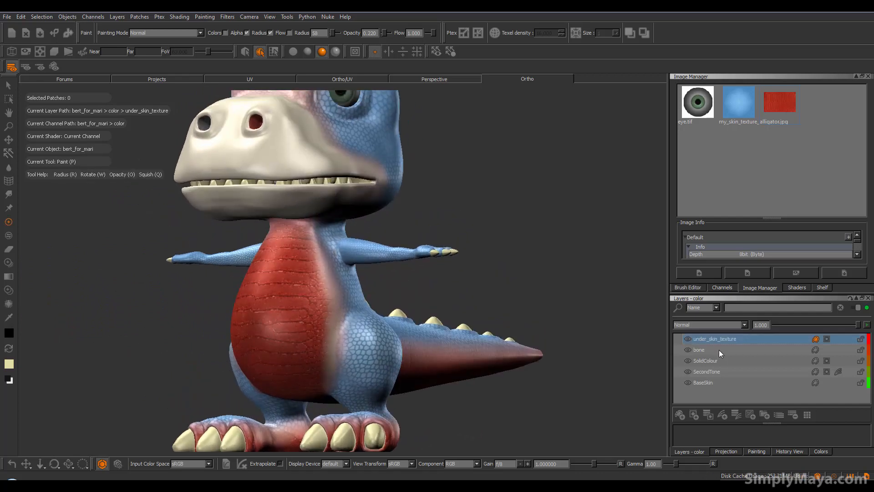
left_click(735, 414)
left_click(838, 339)
left_click_drag(799, 339, 588, 291)
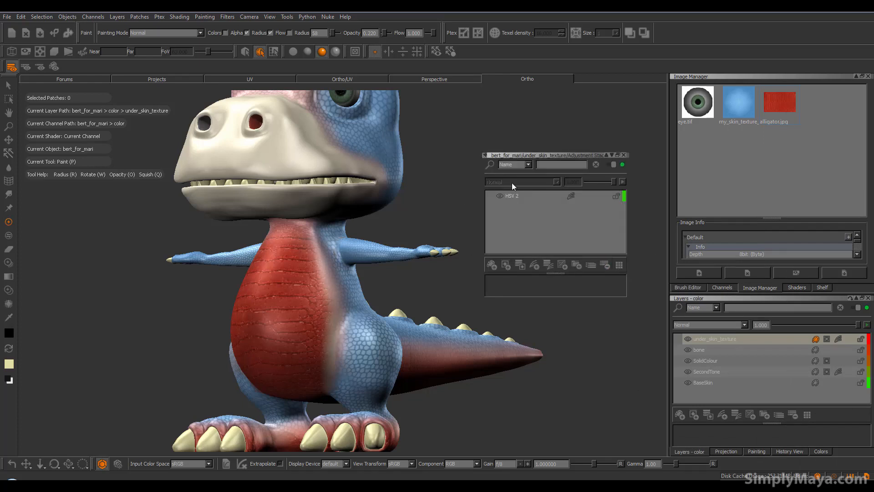
Enlarge the adjustment stack window and set the HSV adjustment's Hue Shift to 36
left_click_drag(556, 273, 556, 244)
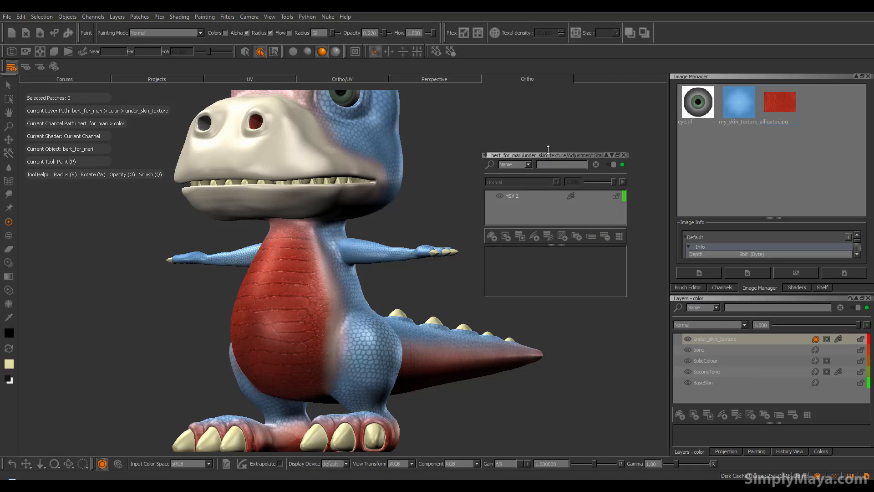
left_click_drag(549, 154, 549, 79)
left_click(513, 118)
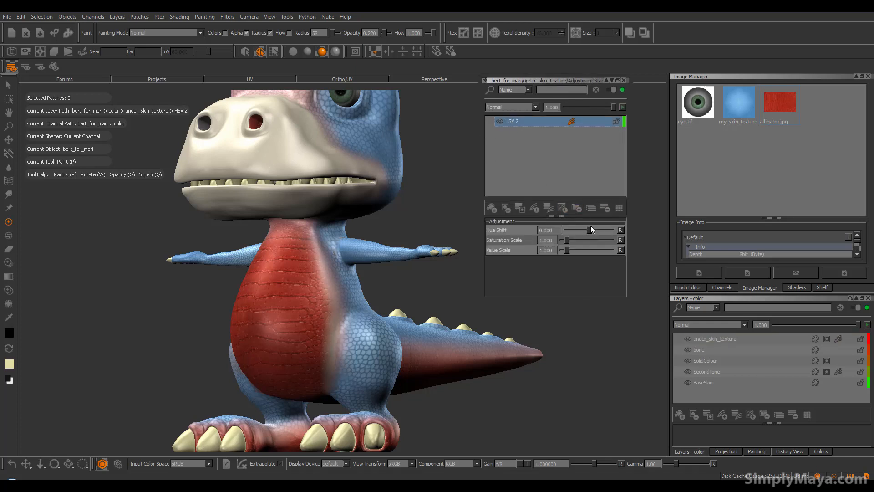
left_click_drag(588, 229, 594, 229)
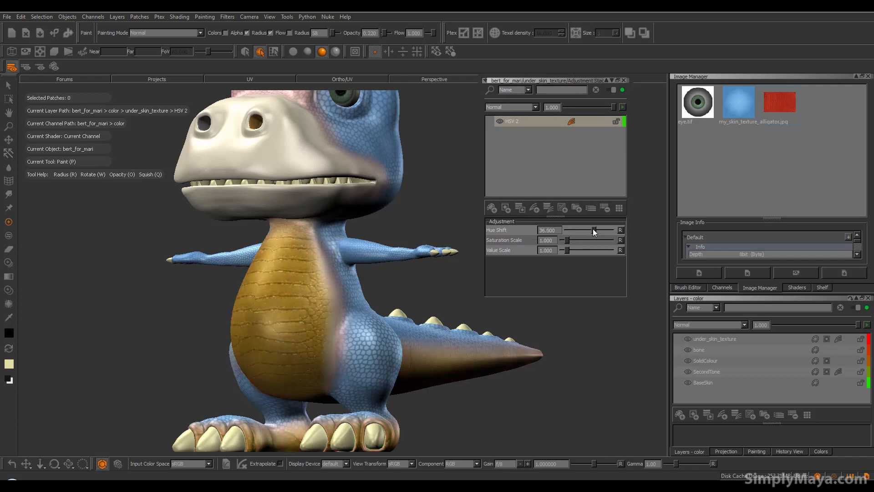
Set the underside HSV adjustment's Hue Shift to 32.4, Saturation Scale to 0.545 and Value Scale to 1.273
left_click_drag(567, 250, 565, 243)
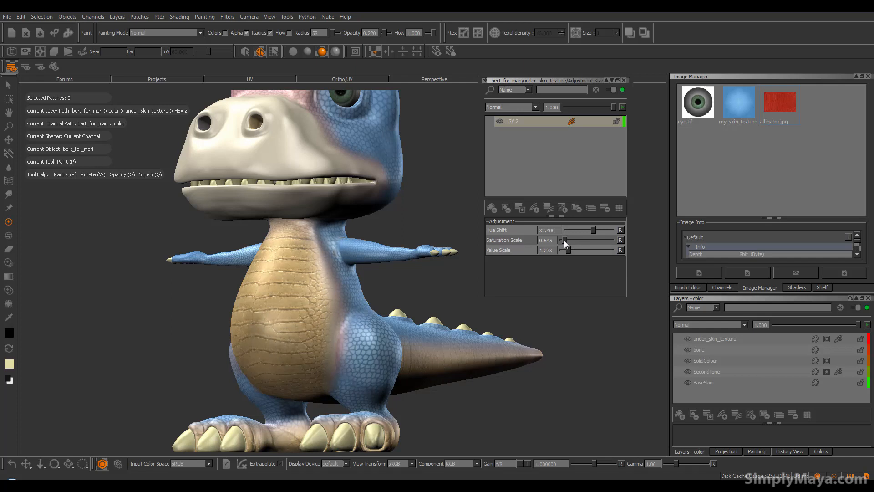
left_click_drag(393, 238, 277, 322, "alt")
scroll(277, 322, "down", 10)
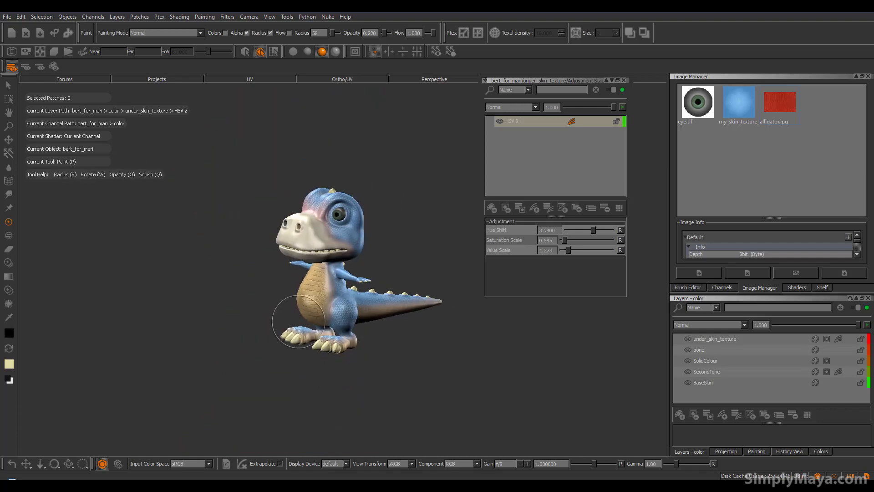
mouse_move(397, 312)
left_mouse_down("alt")
mouse_move(487, 306)
mouse_move(341, 313)
mouse_move(375, 312)
left_mouse_up("alt")
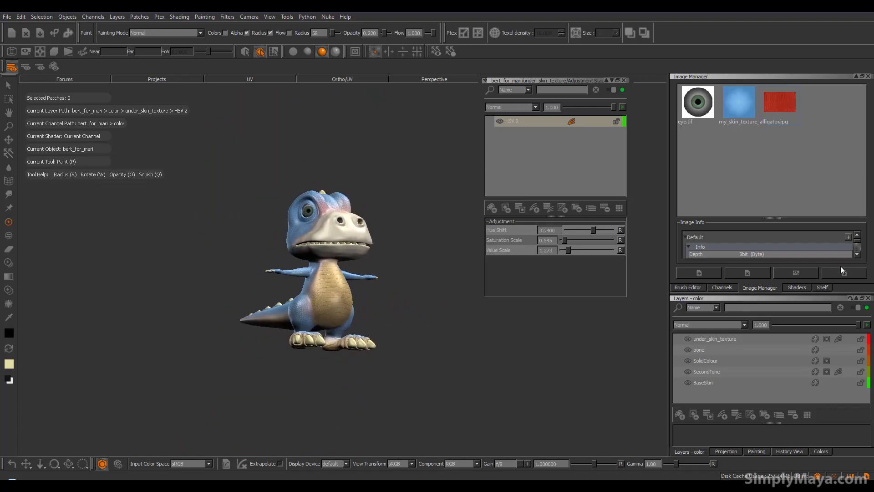
Display the dinosaur with the Blinn shader
left_click(820, 287)
left_click(796, 287)
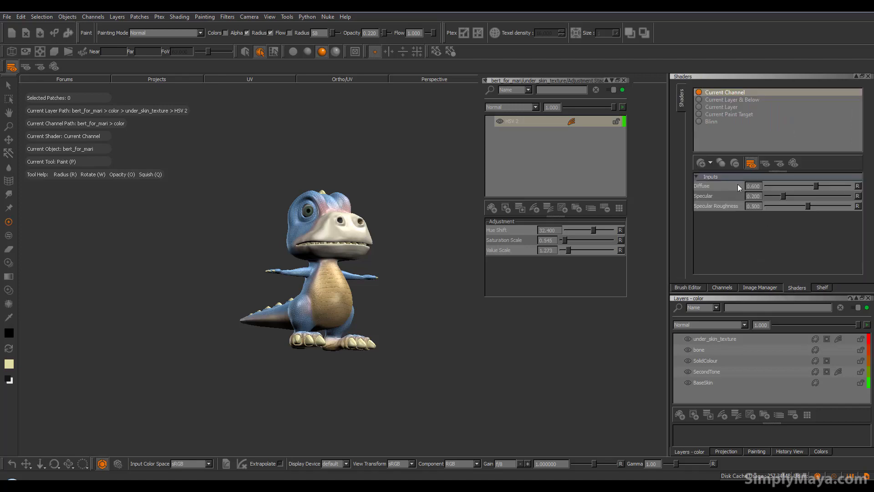
left_click(709, 121)
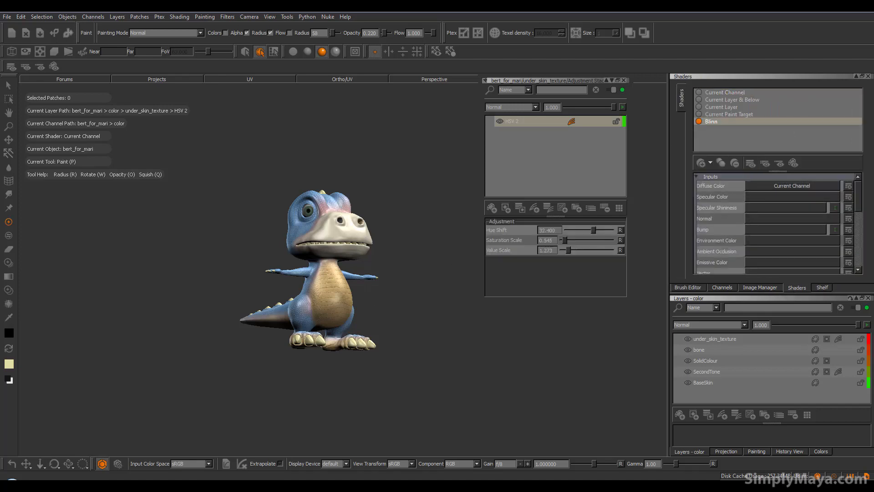
Examine the recoloured belly texture and its blend into the blue skin up close and from several angles
left_click_drag(367, 297, 246, 308, "alt")
right_click_drag(246, 308, 346, 293, "alt")
middle_click_drag(345, 293, 330, 232, "alt")
mouse_move(387, 275)
left_mouse_down("alt")
mouse_move(335, 282)
mouse_move(400, 294)
mouse_move(353, 312)
mouse_move(268, 281)
mouse_move(214, 283)
mouse_move(240, 296)
mouse_move(249, 343)
mouse_move(264, 362)
left_mouse_up("alt")
middle_click_drag(432, 294, 367, 316, "alt")
mouse_move(302, 324)
left_mouse_down("alt")
mouse_move(260, 321)
mouse_move(309, 329)
mouse_move(292, 380)
mouse_move(260, 255)
left_mouse_up("alt")
mouse_move(227, 212)
left_mouse_down("alt")
mouse_move(334, 316)
mouse_move(391, 294)
mouse_move(328, 298)
mouse_move(396, 357)
mouse_move(419, 355)
mouse_move(336, 351)
mouse_move(450, 351)
mouse_move(423, 342)
left_mouse_up("alt")
right_click_drag(352, 341, 432, 335, "alt")
left_click_drag(433, 336, 417, 342, "alt")
middle_click_drag(444, 350, 390, 332, "alt")
left_click_drag(390, 332, 324, 341, "alt")
mouse_move(324, 341)
right_mouse_down("alt")
mouse_move(359, 346)
mouse_move(323, 335)
right_mouse_up("alt")
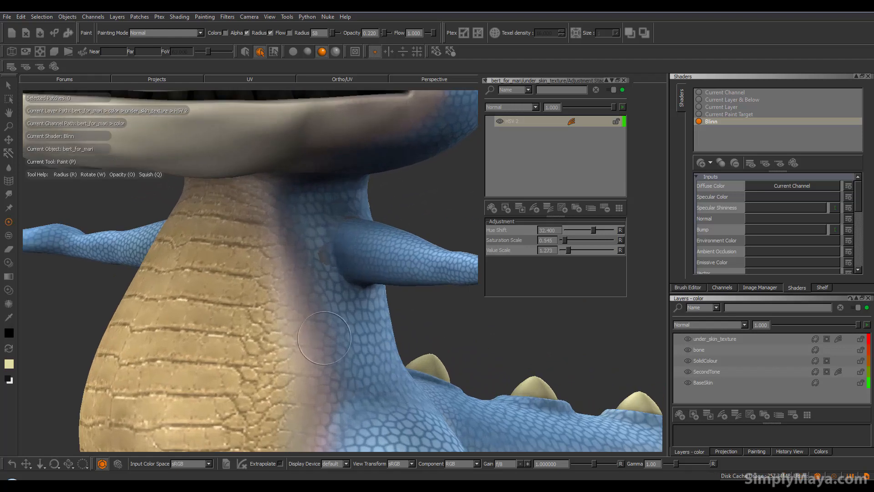
left_click_drag(275, 315, 169, 335, "alt")
right_click_drag(169, 334, 392, 366, "alt")
mouse_move(391, 367)
left_mouse_down("alt")
mouse_move(403, 363)
mouse_move(305, 213)
left_mouse_up("alt")
left_click_drag(369, 282, 354, 242, "alt")
mouse_move(418, 313)
left_mouse_down("alt")
mouse_move(430, 325)
mouse_move(437, 309)
left_mouse_up("alt")
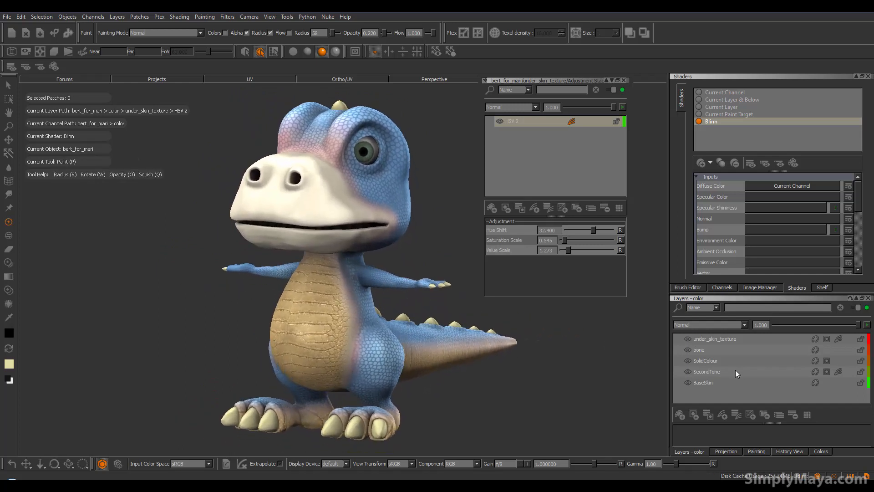
Add an adjustment stack with an HSV adjustment to the SolidColour layer and open its stack window
left_click(718, 360)
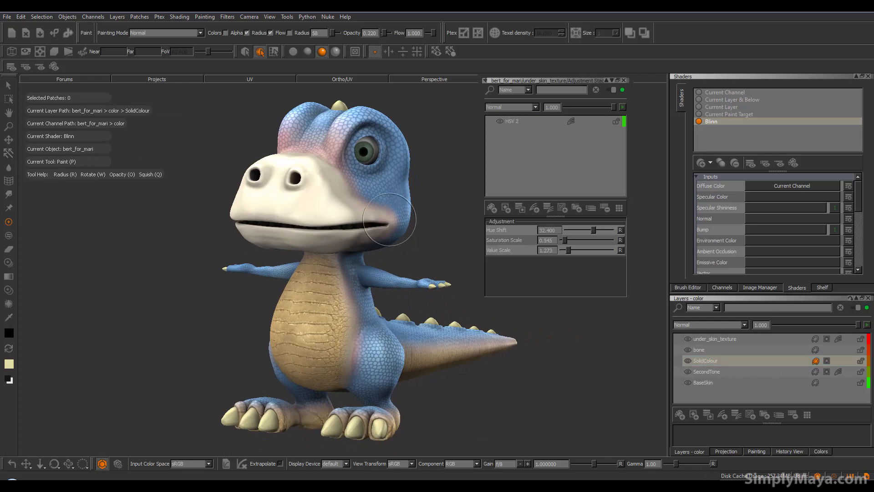
middle_click_drag(351, 249, 341, 242, "alt")
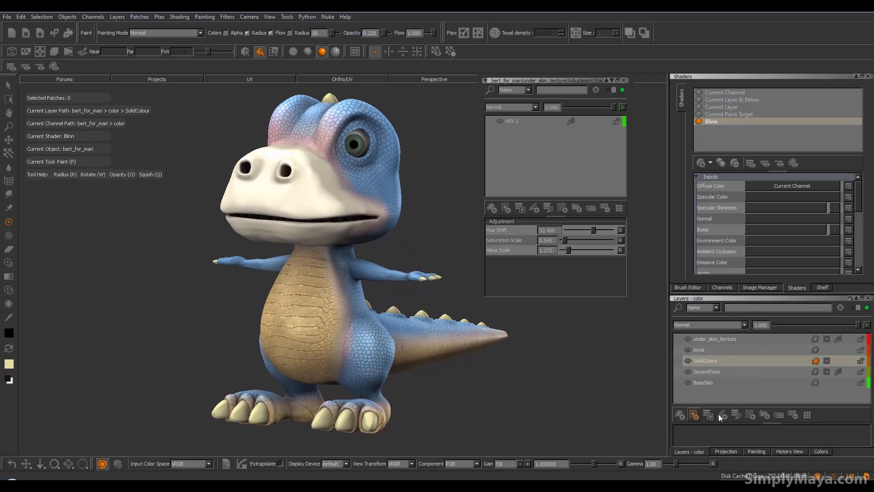
left_click(739, 413)
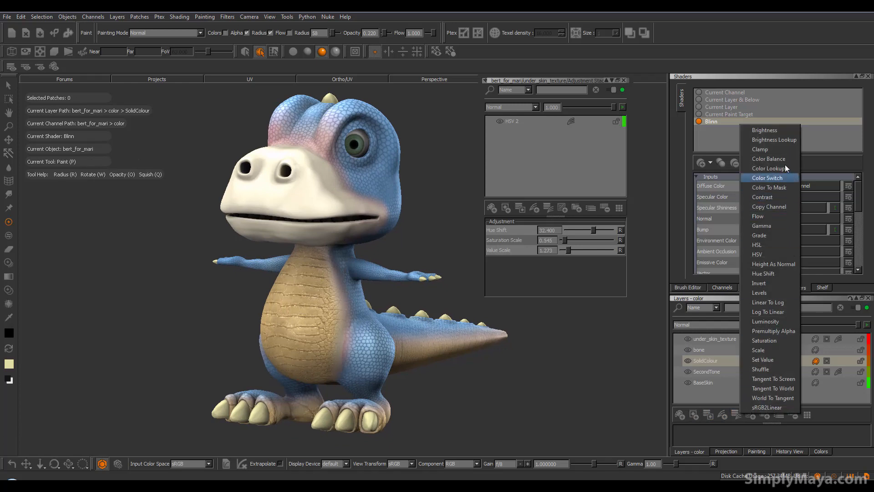
left_click(777, 254)
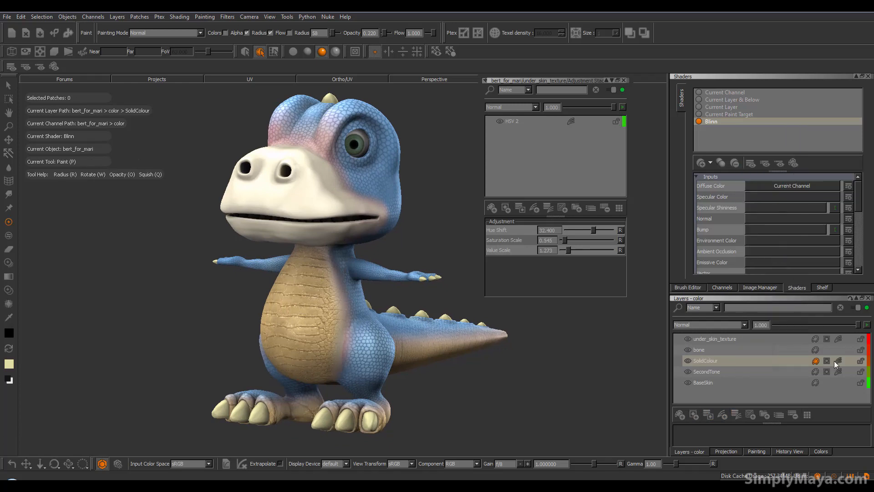
left_click(753, 377)
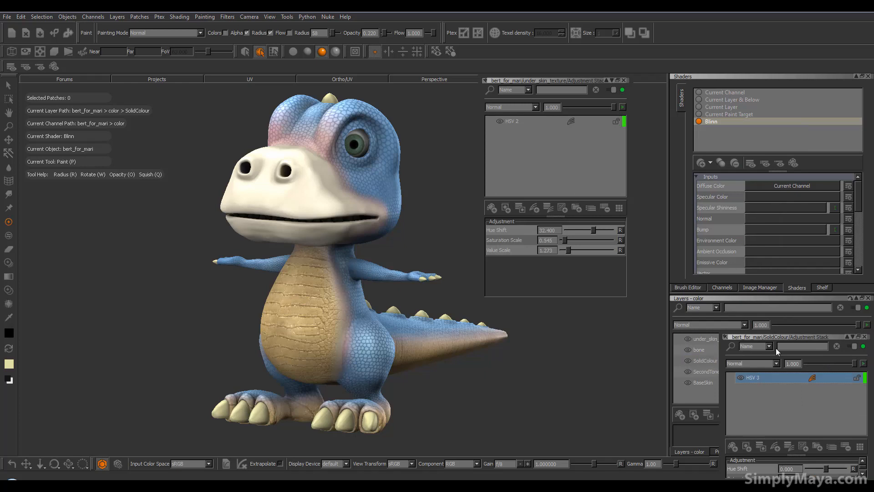
Close the under_skin_texture stack window, and move and enlarge the SolidColour stack window so all HSV settings can be reached
left_click_drag(777, 340, 504, 203)
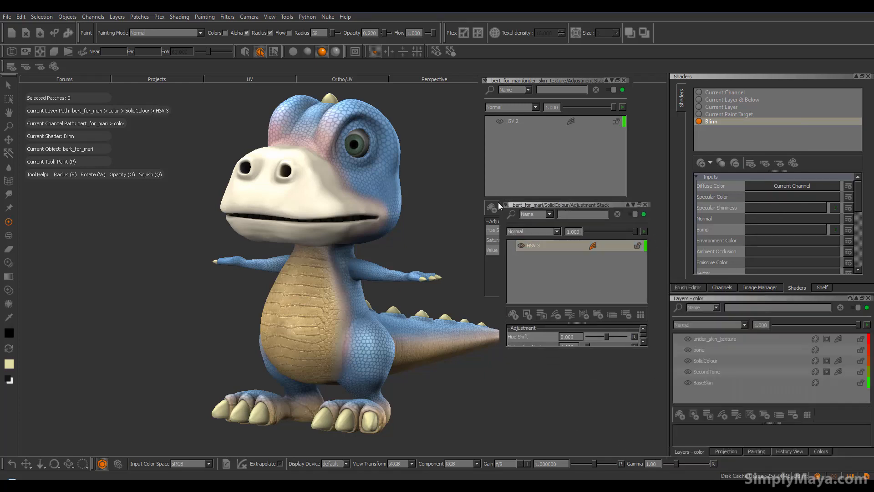
left_click(623, 80)
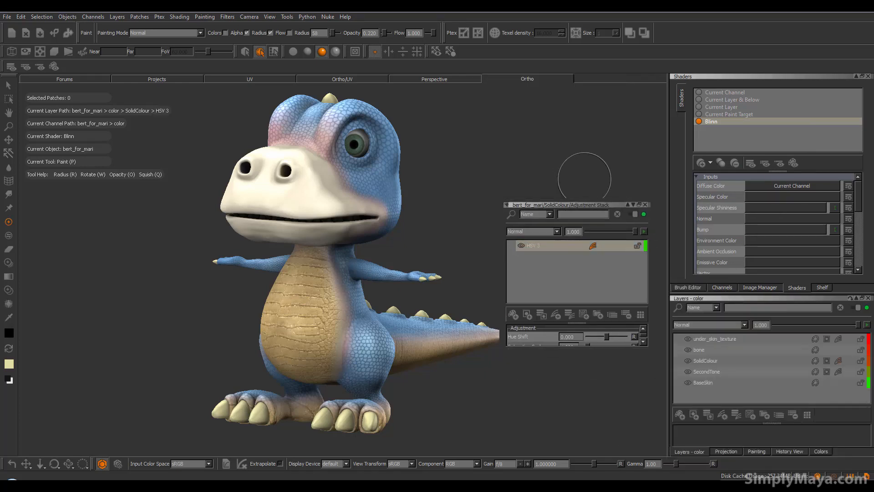
left_click_drag(580, 197, 574, 131)
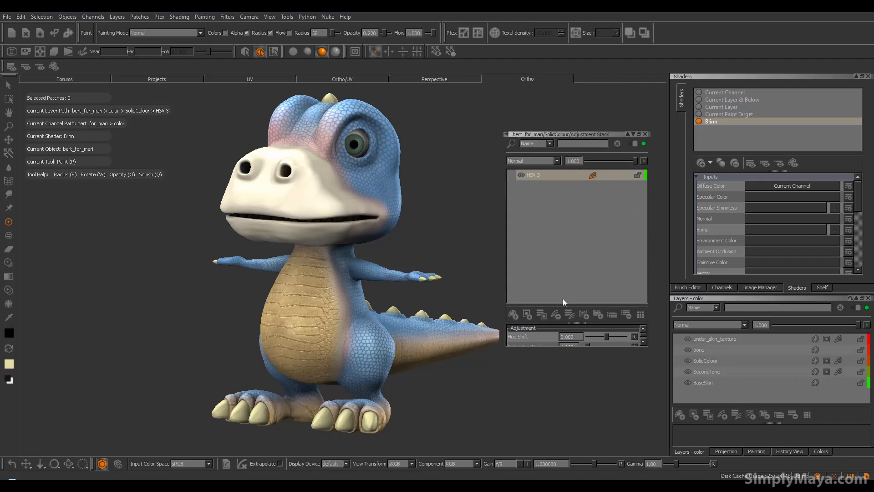
left_click_drag(575, 322, 564, 254)
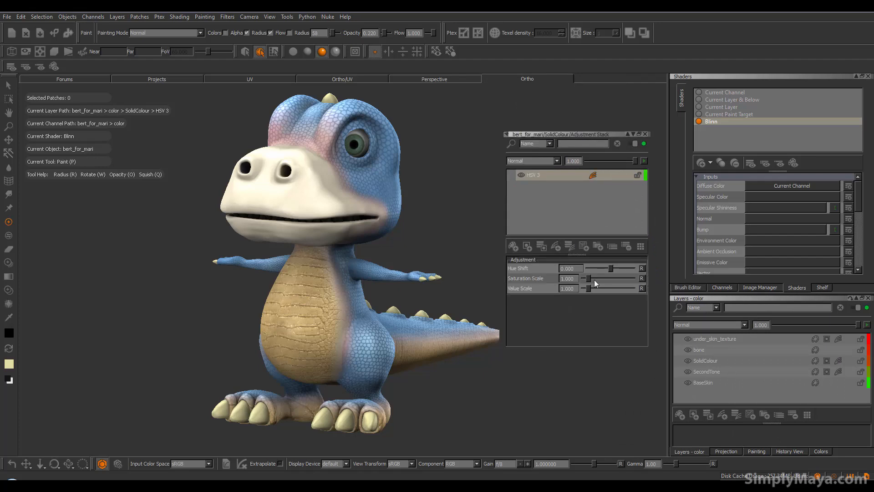
Adjust the SolidColour HSV's Hue Shift, set Saturation Scale to 1.727 and Value Scale to 0.909, and close the stack window
left_click_drag(611, 268, 612, 268)
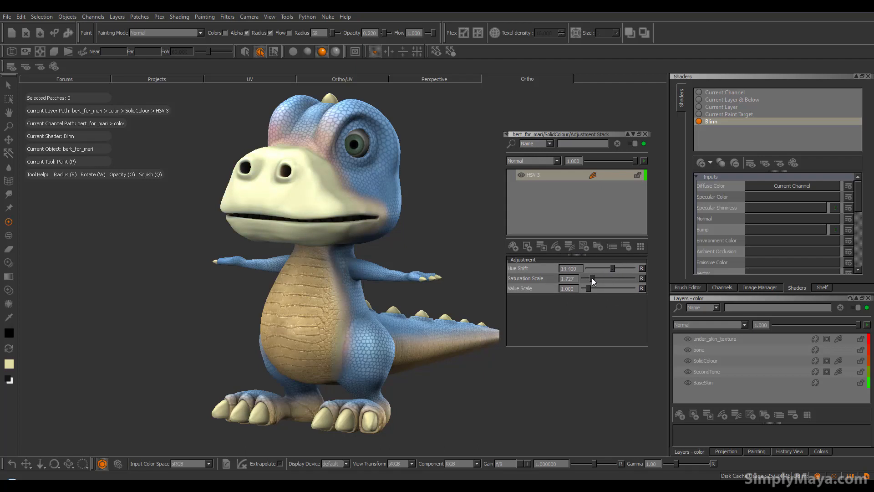
left_click_drag(357, 259, 280, 249, "alt")
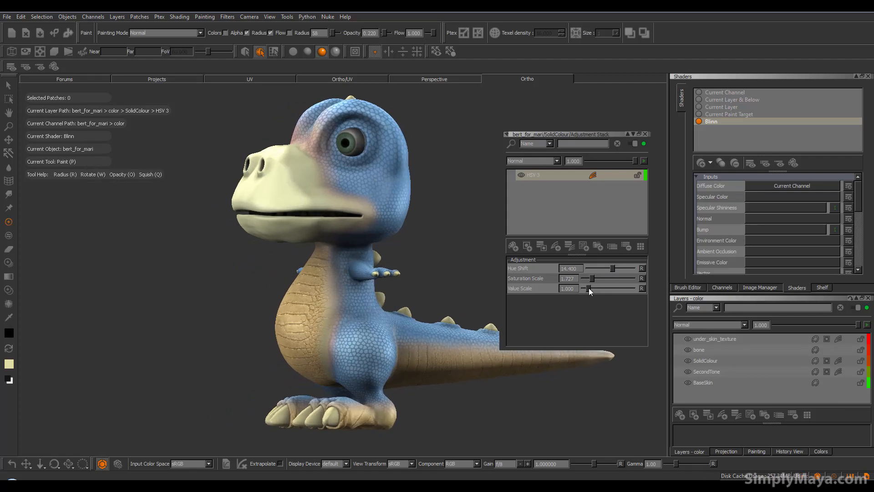
left_click_drag(588, 288, 588, 288)
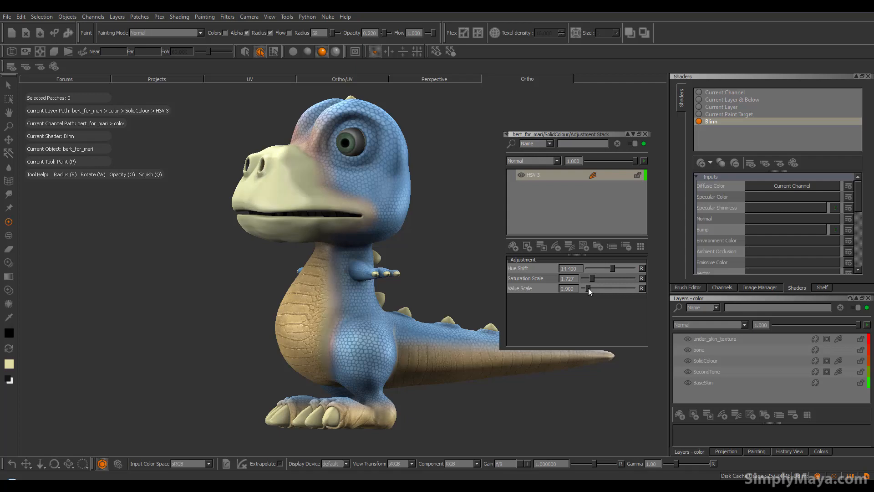
left_click_drag(611, 269, 610, 270)
mouse_move(357, 279)
left_mouse_down("alt")
mouse_move(429, 288)
mouse_move(382, 322)
mouse_move(402, 331)
mouse_move(261, 339)
mouse_move(293, 328)
mouse_move(342, 351)
mouse_move(414, 331)
mouse_move(380, 423)
mouse_move(385, 416)
left_mouse_up("alt")
left_click(645, 134)
Examine the recoloured muzzle against the belly and blue skin from both sides of the model
left_click_drag(515, 278, 245, 380, "alt")
mouse_move(437, 337)
left_mouse_down("alt")
mouse_move(405, 346)
mouse_move(308, 314)
left_mouse_up("alt")
mouse_move(474, 314)
left_mouse_down("alt")
mouse_move(464, 337)
mouse_move(437, 339)
mouse_move(409, 359)
mouse_move(282, 351)
mouse_move(440, 356)
mouse_move(384, 357)
mouse_move(321, 275)
mouse_move(298, 291)
mouse_move(499, 168)
left_mouse_up("alt")
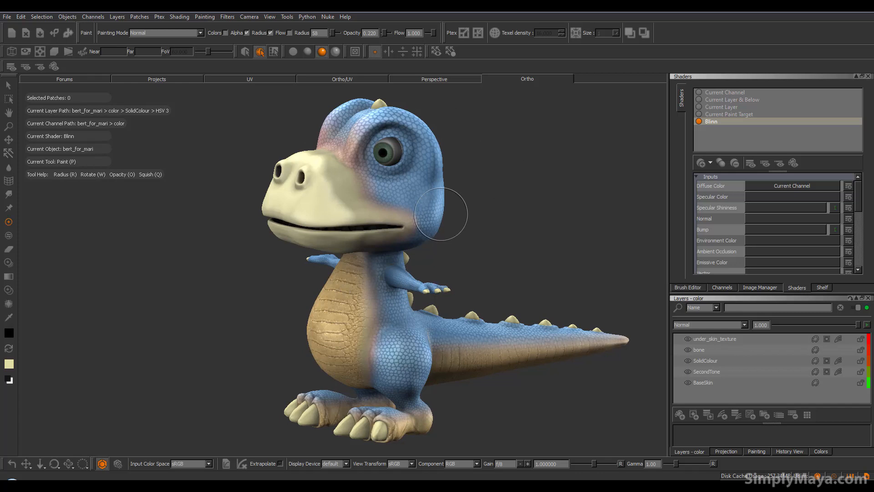
mouse_move(413, 241)
left_mouse_down("alt")
mouse_move(421, 276)
mouse_move(390, 318)
mouse_move(415, 318)
mouse_move(400, 322)
mouse_move(398, 313)
left_mouse_up("alt")
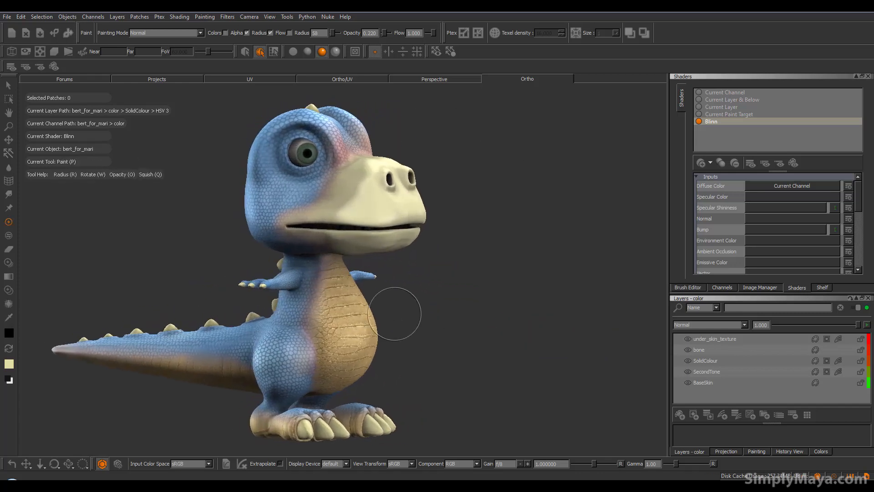
mouse_move(400, 283)
left_mouse_down("alt")
mouse_move(462, 302)
mouse_move(419, 317)
mouse_move(399, 306)
left_mouse_up("alt")
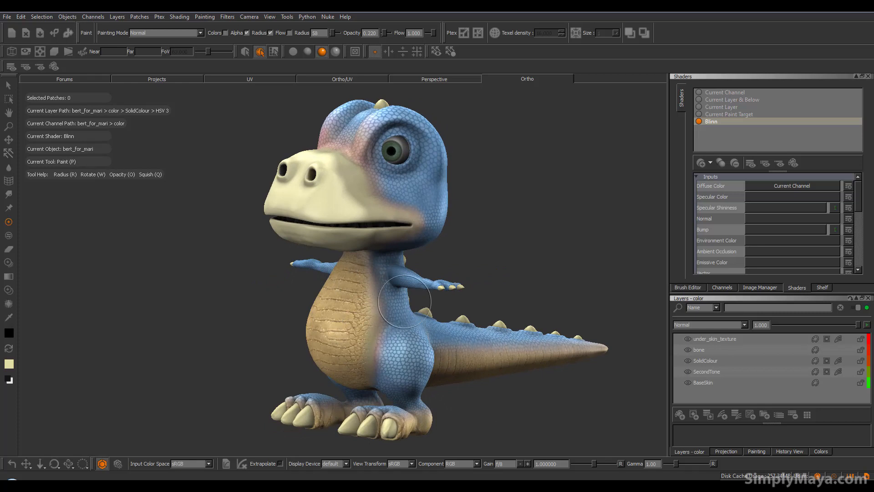
right_click_drag(365, 333, 496, 380, "alt")
middle_click_drag(496, 380, 467, 338, "alt")
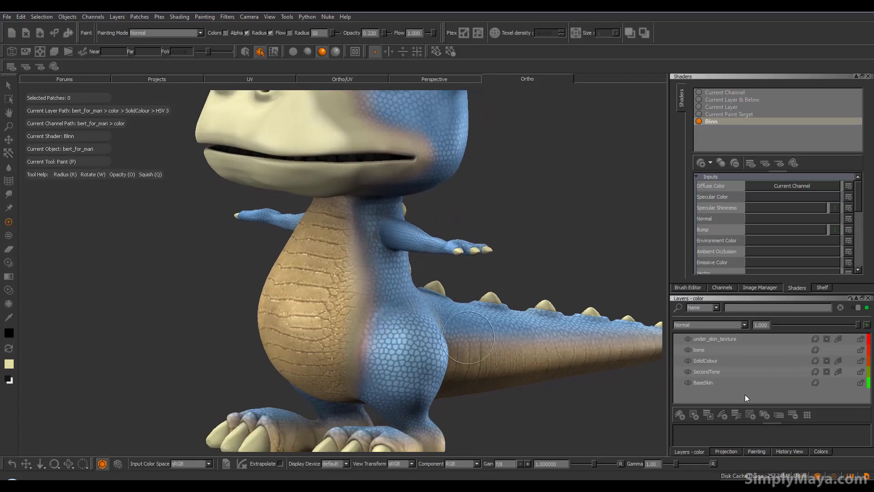
Make the under_skin_texture layer's mask the active target and view it with the Current Paint Target shader from both sides
left_click(831, 338)
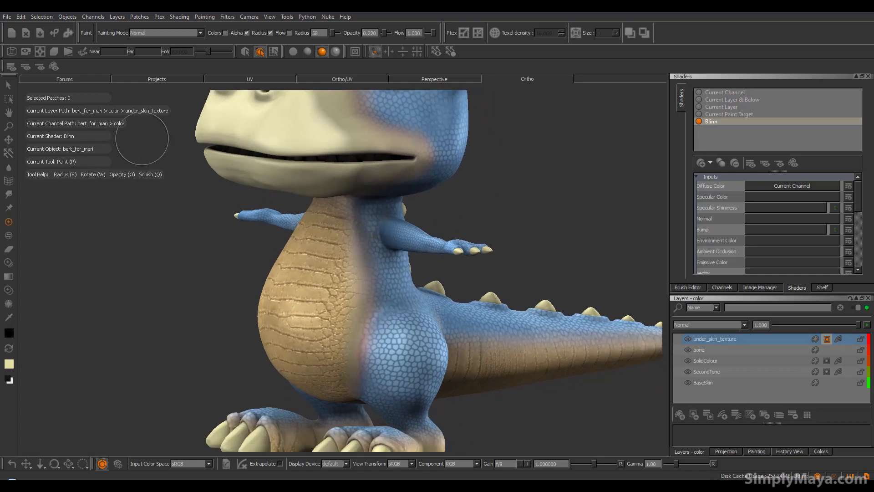
left_click(54, 66)
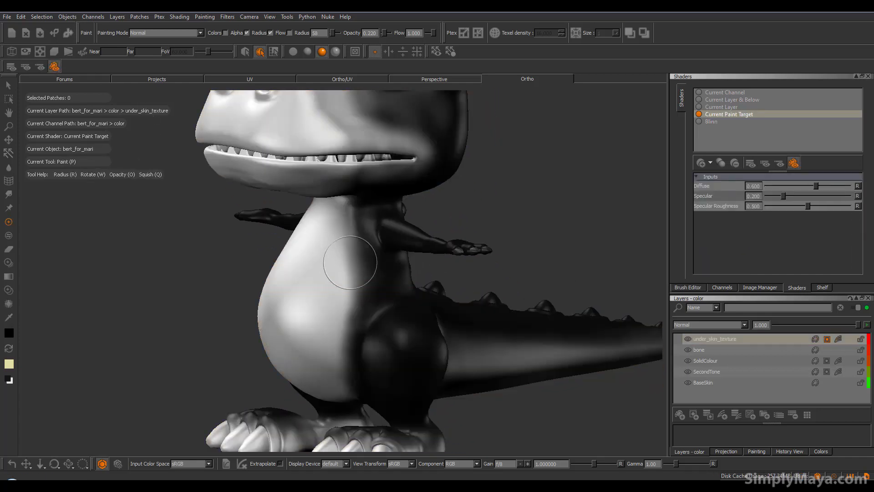
mouse_move(360, 270)
left_mouse_down("alt")
mouse_move(409, 295)
mouse_move(363, 312)
mouse_move(413, 314)
mouse_move(402, 345)
mouse_move(410, 350)
left_mouse_up("alt")
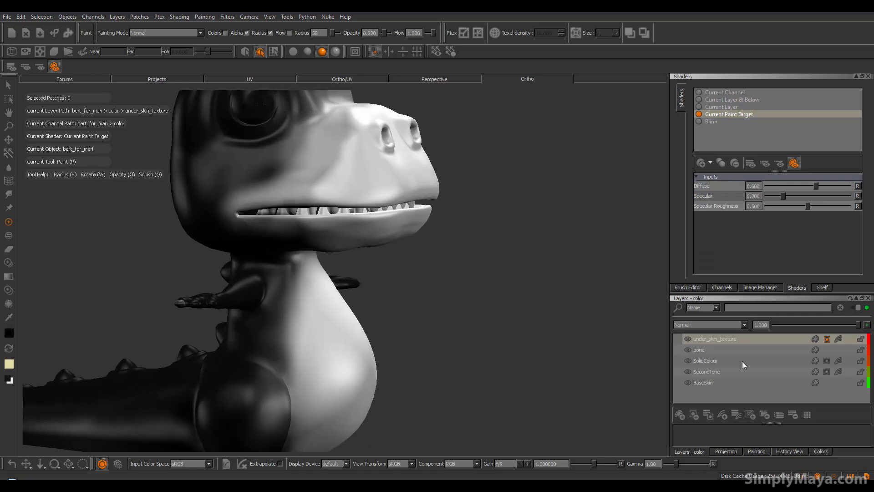
Return the model display to the Blinn shader
left_click(11, 66)
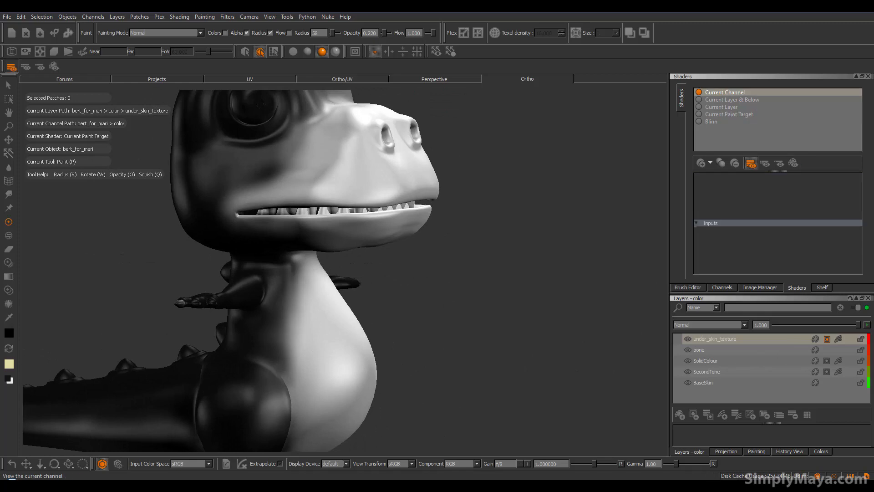
left_click(711, 122)
middle_click_drag(437, 249, 494, 187, "alt")
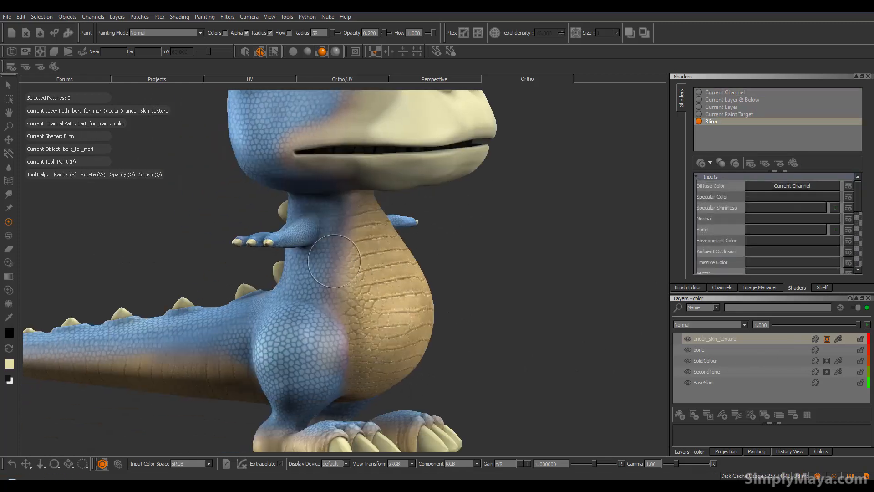
Examine the transition between the underside texture and blue scales around the belly, thighs and tail
middle_click_drag(359, 300, 379, 322, "alt")
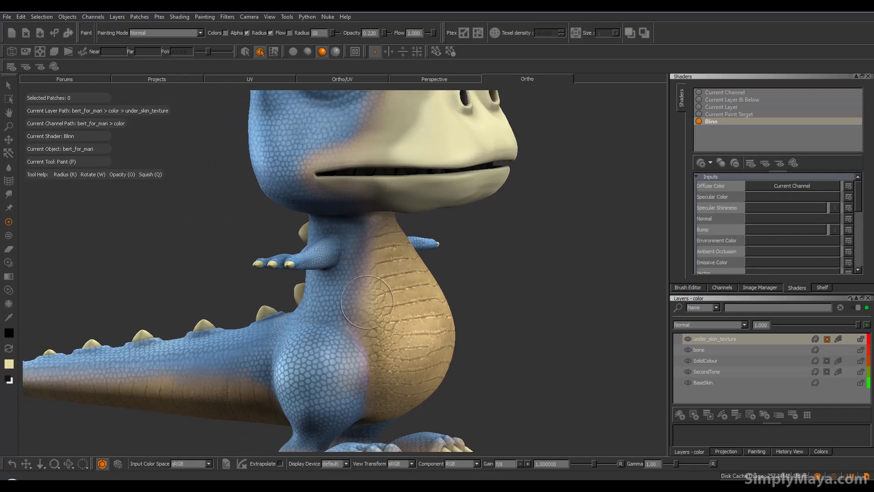
left_click_drag(366, 352, 489, 349, "alt")
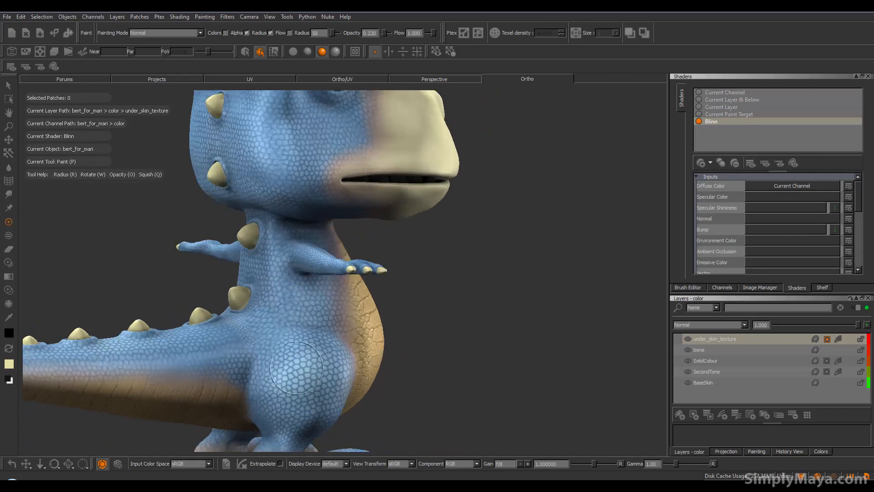
left_click_drag(423, 353, 358, 357, "alt")
middle_click_drag(357, 356, 453, 340, "alt")
left_click_drag(453, 340, 273, 354, "alt")
left_click_drag(523, 359, 292, 383, "alt")
right_click_drag(509, 392, 409, 387, "alt")
mouse_move(453, 371)
left_mouse_down("alt")
mouse_move(322, 357)
mouse_move(444, 357)
mouse_move(314, 364)
mouse_move(400, 341)
mouse_move(519, 335)
mouse_move(470, 332)
mouse_move(487, 343)
mouse_move(400, 364)
mouse_move(363, 331)
left_mouse_up("alt")
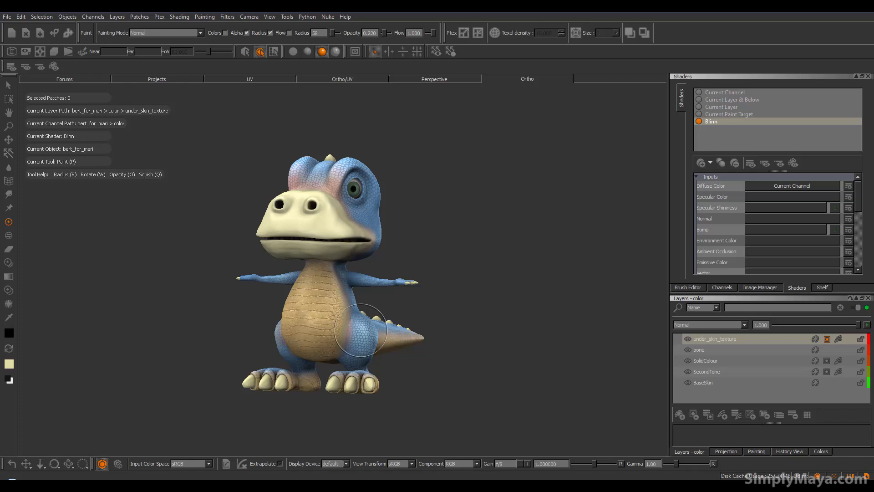
left_click_drag(360, 330, 296, 340, "alt")
right_click_drag(219, 351, 351, 335, "alt")
middle_click_drag(351, 335, 354, 208, "alt")
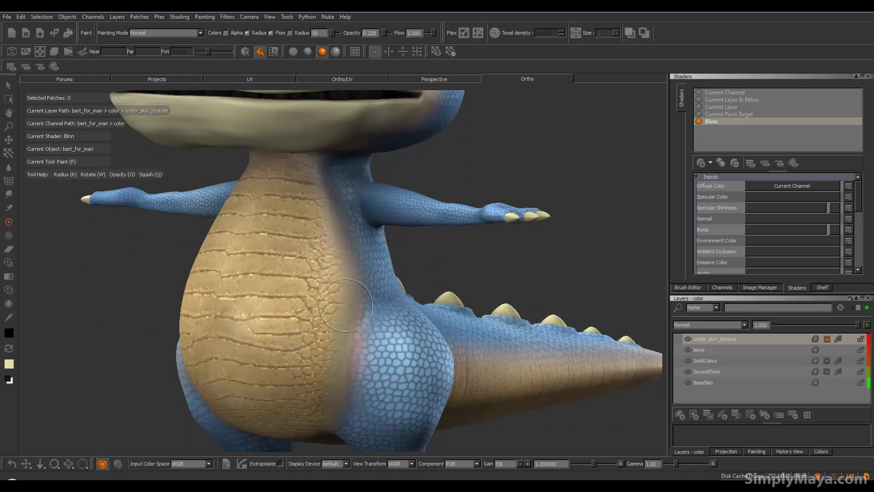
middle_click_drag(376, 251, 328, 189, "alt")
right_click_drag(591, 279, 474, 286, "alt")
middle_click_drag(363, 296, 385, 346, "alt")
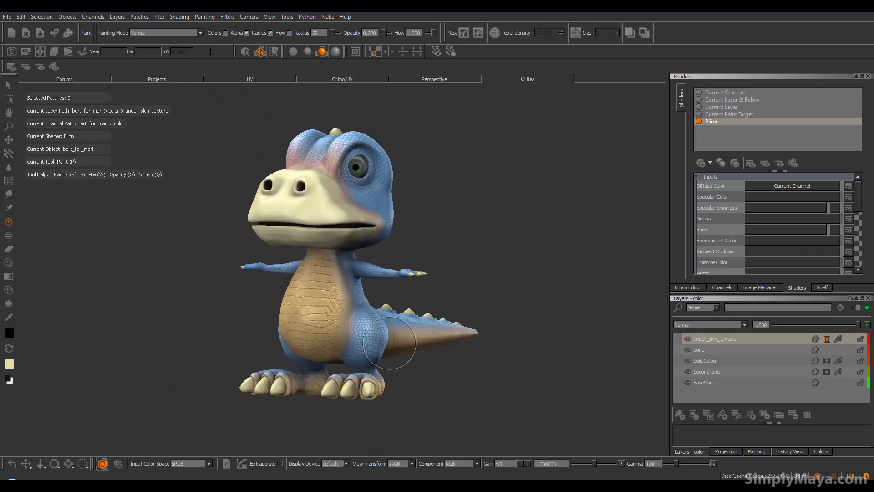
left_click_drag(385, 346, 376, 347, "alt")
Add an adjustment stack with an HSV adjustment to the BaseSkin layer and open its stack window
left_click(722, 385)
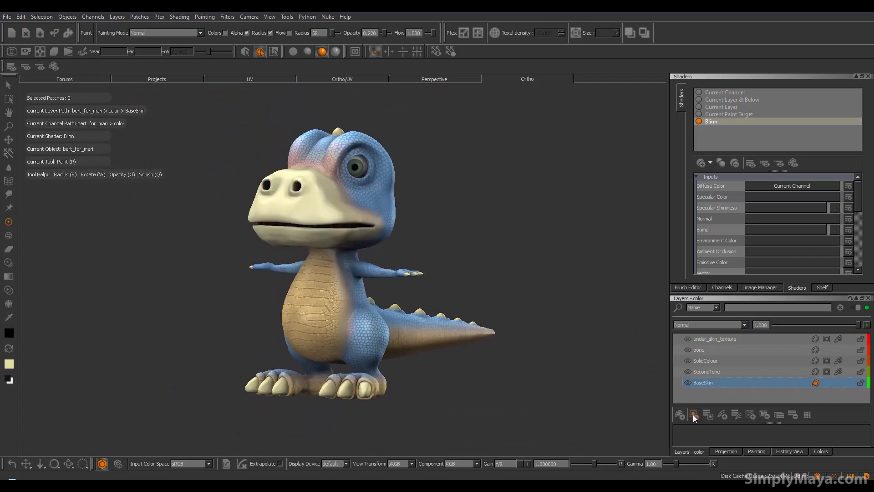
left_click(680, 415)
key("Delete")
left_click(722, 414)
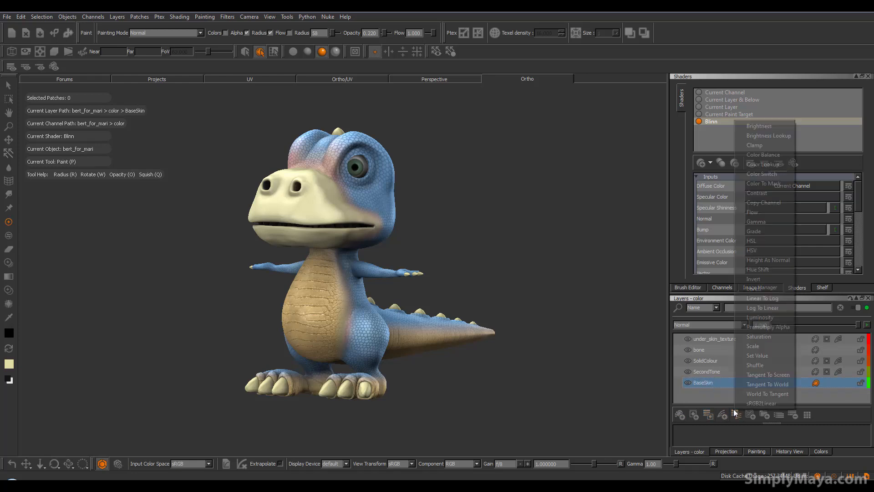
left_click(773, 250)
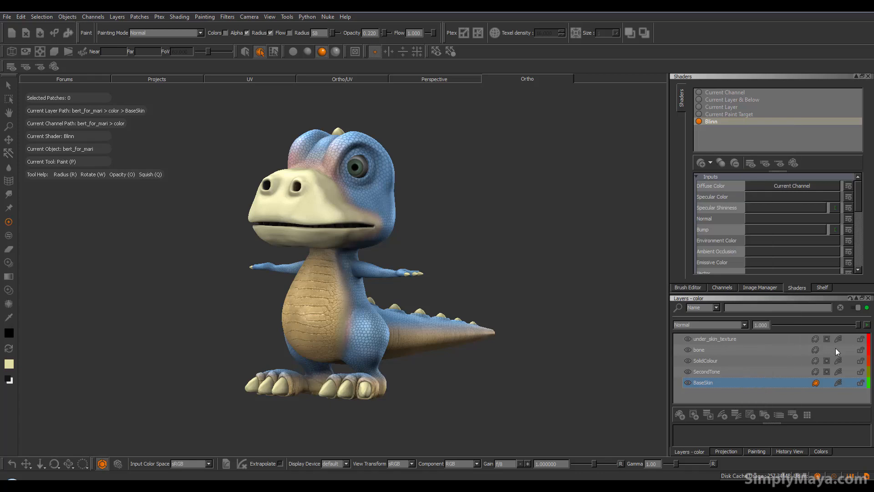
left_click(837, 383)
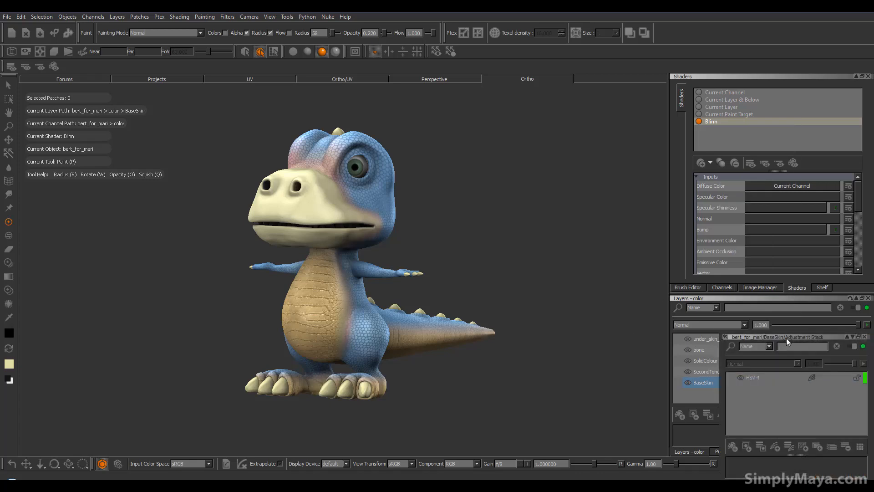
Set the Hue Shift of the BaseSkin layer's HSV adjustment to -86.400 for green skin and close its adjustment stack
left_click_drag(760, 329, 546, 236)
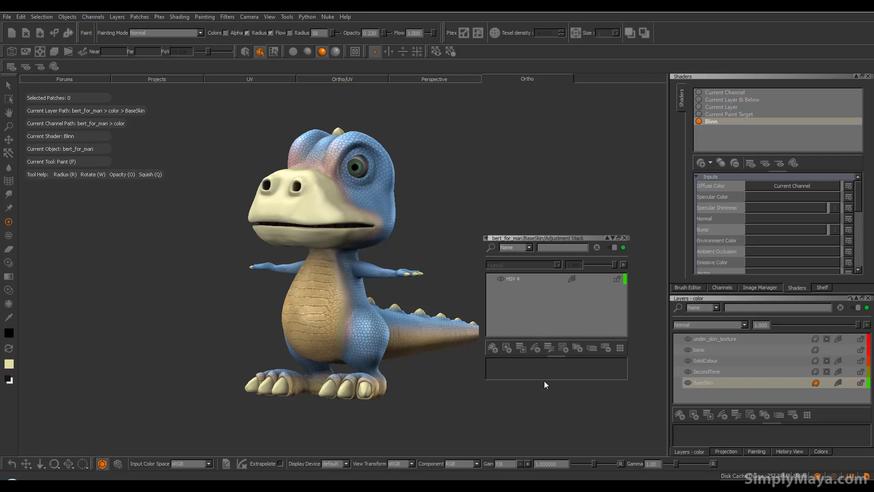
left_click_drag(555, 355, 587, 337)
left_click(512, 279)
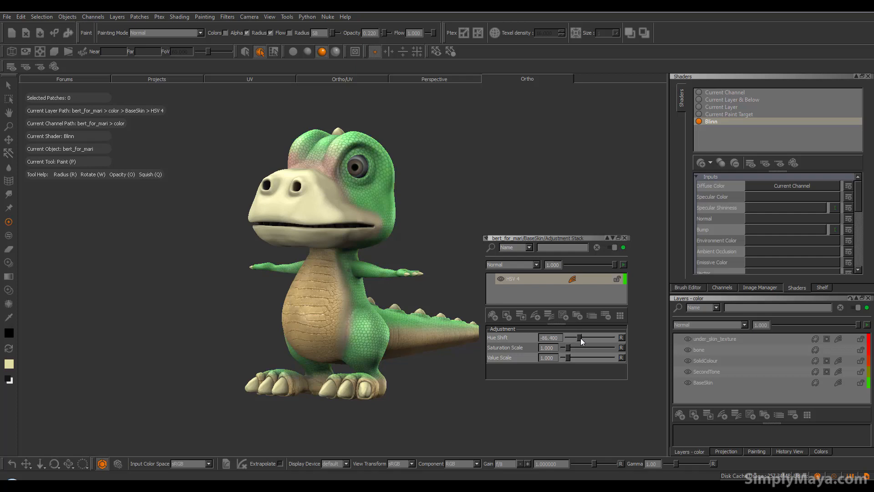
left_click_drag(572, 244, 589, 225)
left_click(641, 219)
Examine the green skin from several angles, including close up where it blends into the muzzle and around the eye
mouse_move(404, 292)
left_mouse_down("alt")
mouse_move(288, 292)
mouse_move(289, 318)
mouse_move(404, 322)
left_mouse_up("alt")
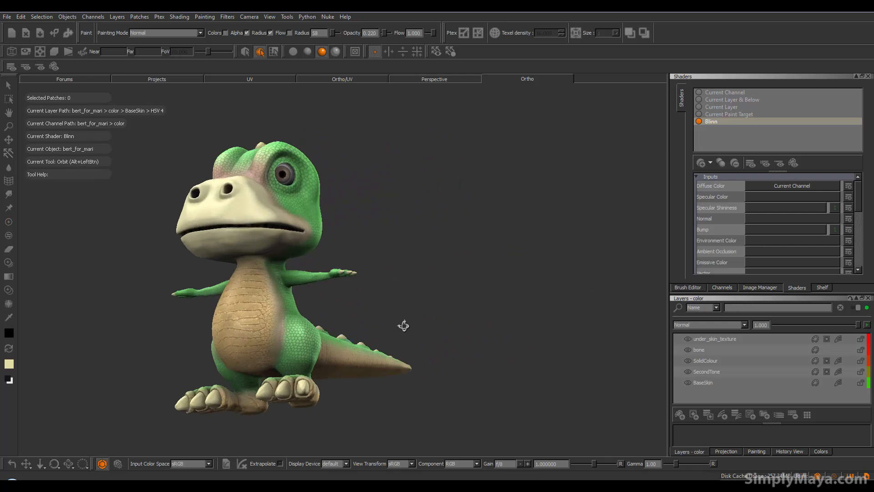
middle_click_drag(268, 333, 354, 332, "alt")
mouse_move(354, 333)
left_mouse_down("alt")
mouse_move(324, 304)
mouse_move(328, 282)
left_mouse_up("alt")
left_click_drag(372, 220, 340, 248, "alt")
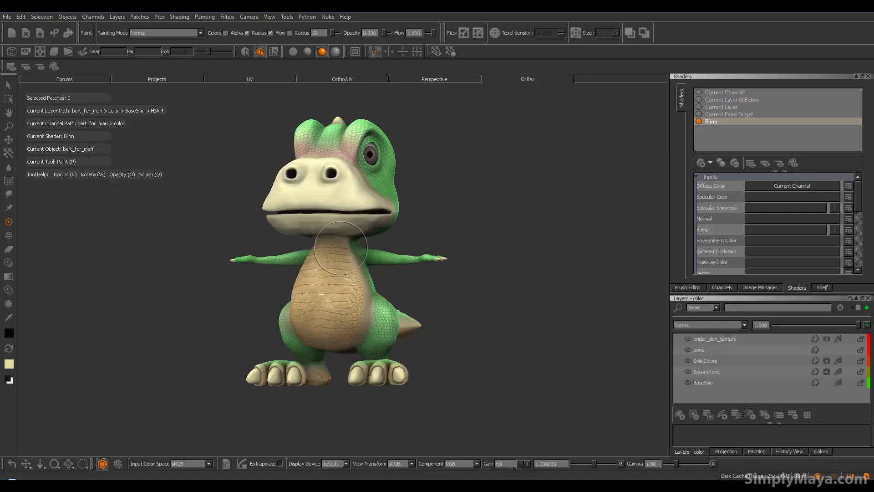
left_click_drag(302, 319, 296, 238, "alt")
right_click_drag(296, 238, 321, 205, "alt")
middle_click_drag(321, 205, 289, 348, "alt")
right_click_drag(289, 348, 339, 353, "alt")
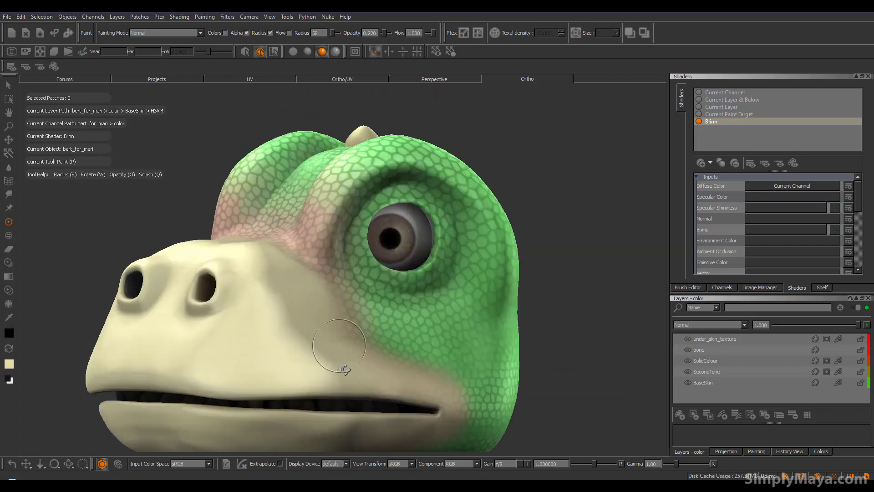
left_click_drag(339, 354, 338, 380, "alt")
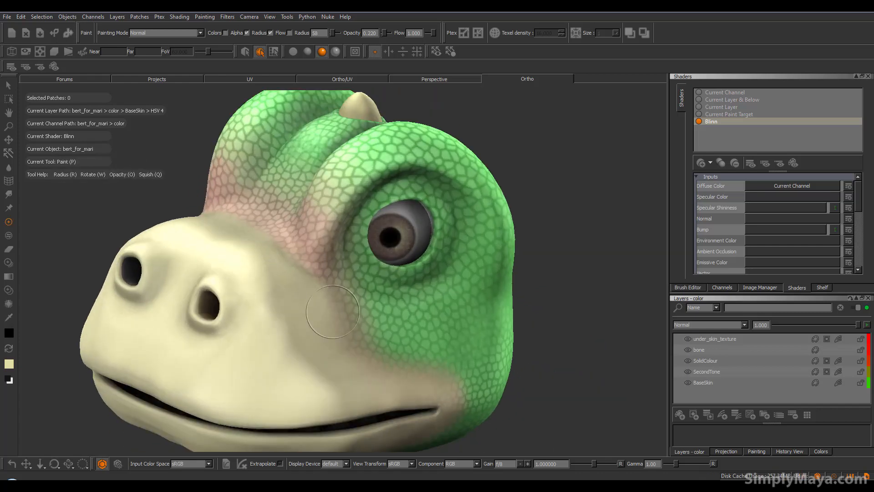
left_click_drag(367, 319, 362, 321, "alt")
right_click_drag(363, 322, 330, 317, "alt")
middle_click_drag(410, 308, 396, 223, "alt")
right_click_drag(396, 223, 368, 314, "alt")
left_click_drag(369, 314, 446, 314, "alt")
middle_click_drag(447, 314, 394, 352, "alt")
mouse_move(393, 352)
left_mouse_down("alt")
mouse_move(470, 355)
mouse_move(351, 369)
mouse_move(394, 347)
mouse_move(355, 338)
mouse_move(438, 337)
mouse_move(364, 348)
mouse_move(380, 348)
left_mouse_up("alt")
key("p")
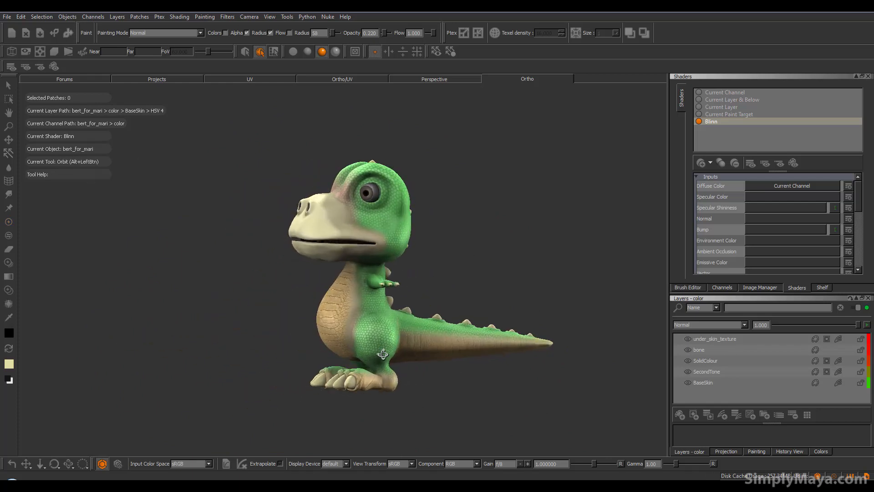